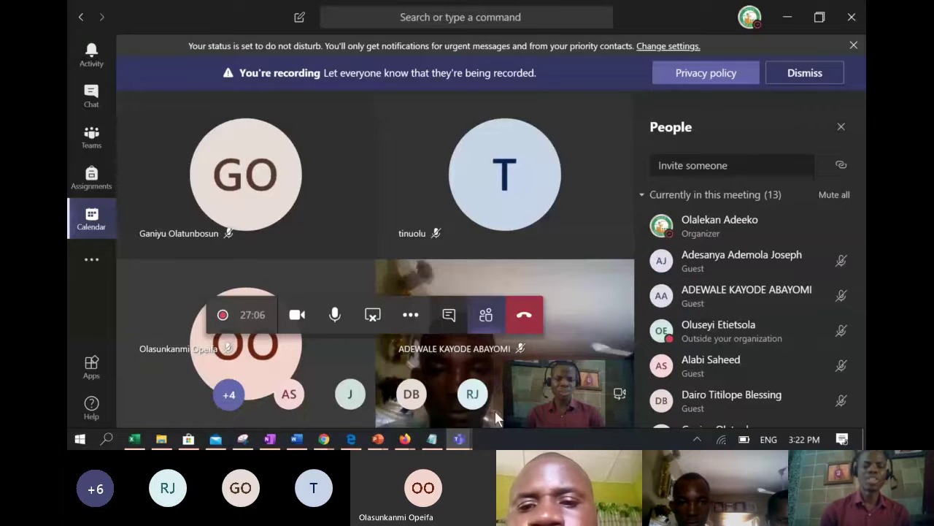
- Switch to PowerPoint and search the online pictures for "5g"
{"action": "key", "text": "alt+Tab"}
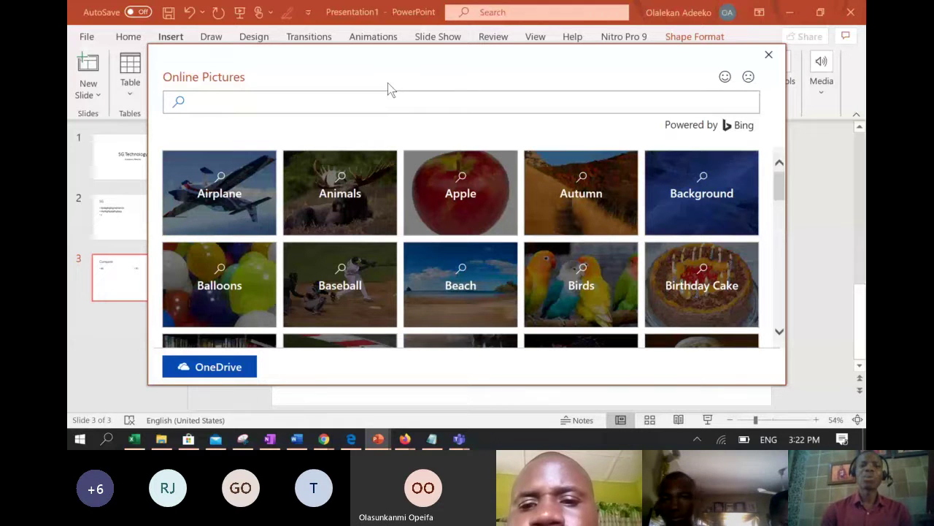
{"action": "left_click", "coordinate": [389, 102]}
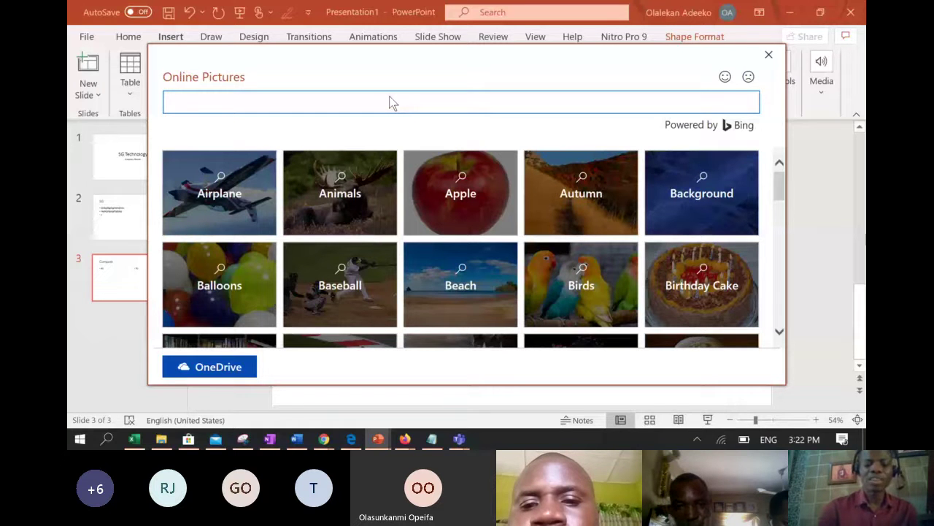
{"action": "type", "text": "5g"}
{"action": "key", "text": "Return"}
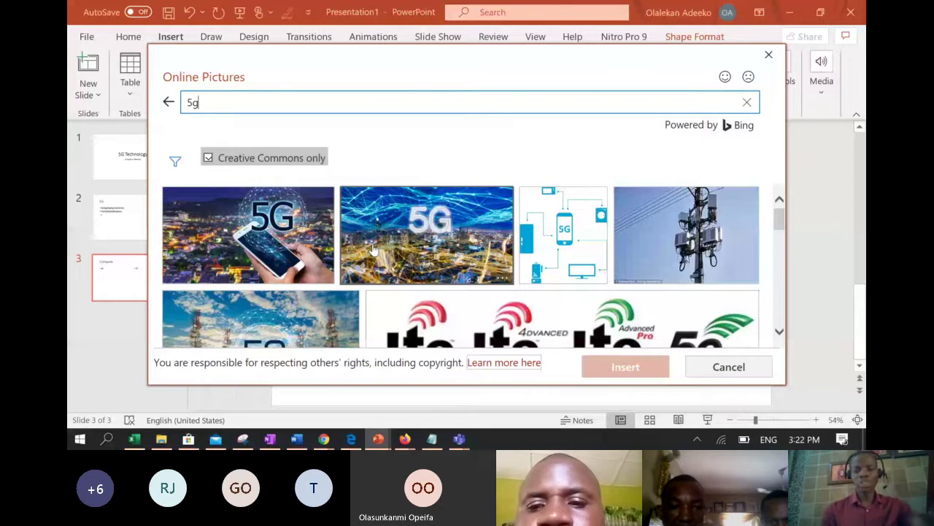
{"action": "left_click", "coordinate": [229, 73]}
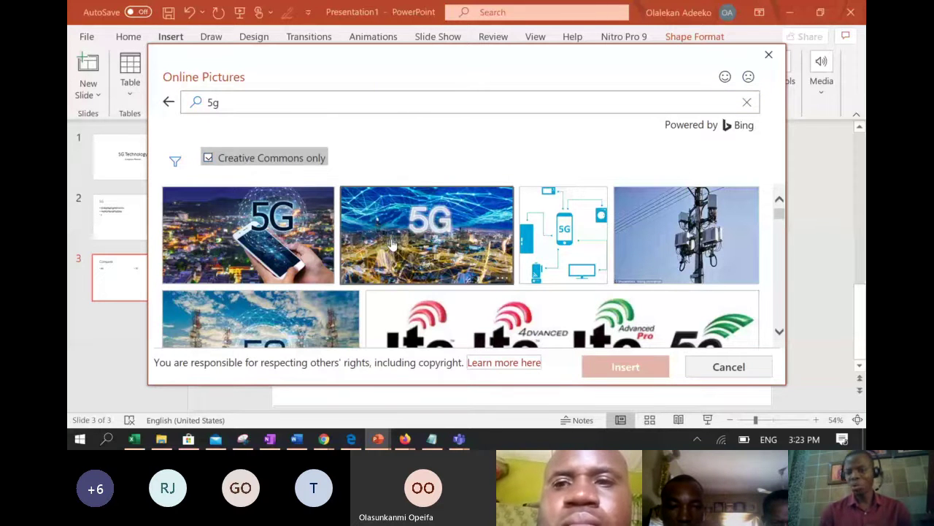
- Switch to Teams, show the meeting chat and read the participants' replies about Creative Commons pictures
{"action": "left_click", "coordinate": [461, 440]}
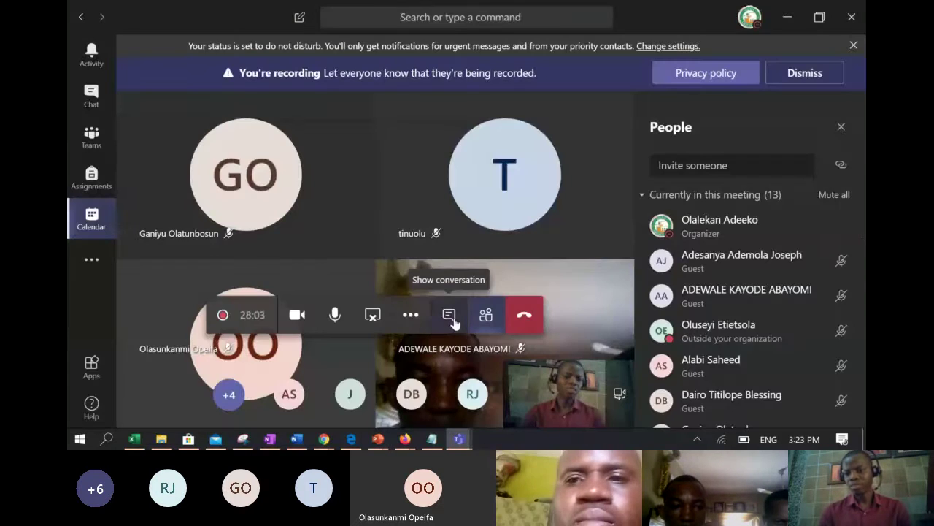
{"action": "left_click", "coordinate": [449, 314]}
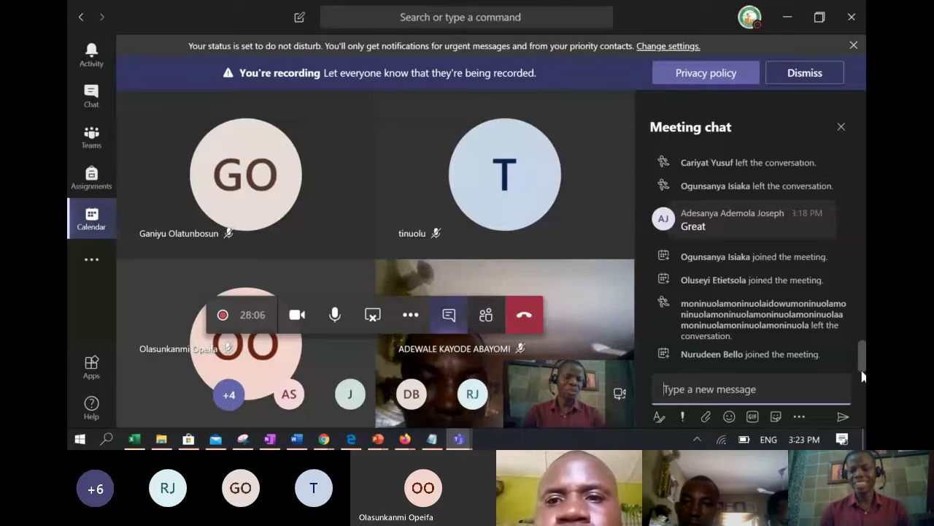
{"action": "mouse_move", "coordinate": [387, 443]}
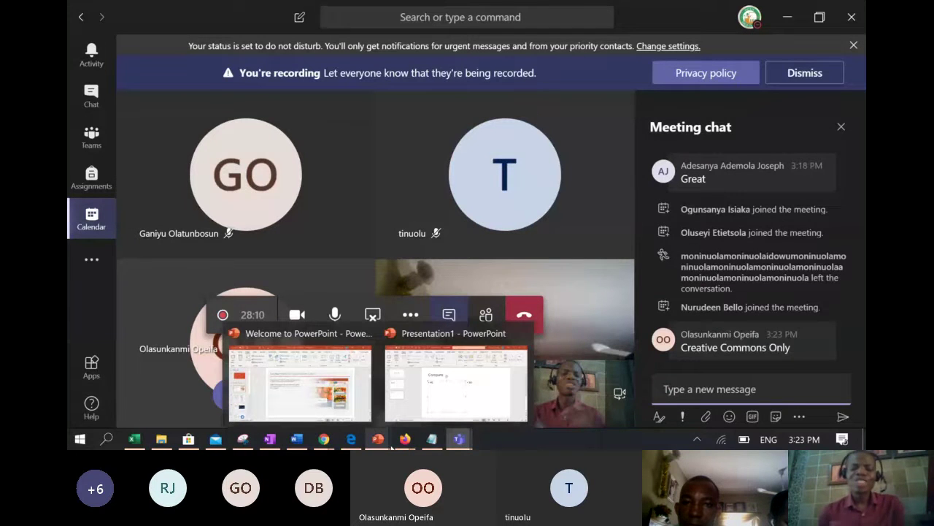
{"action": "left_click", "coordinate": [475, 391]}
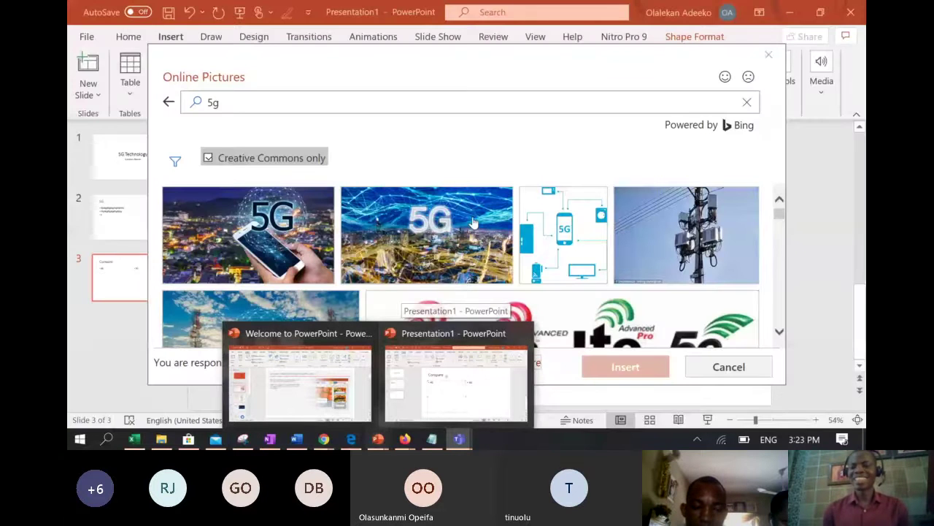
{"action": "key", "text": "alt+Tab"}
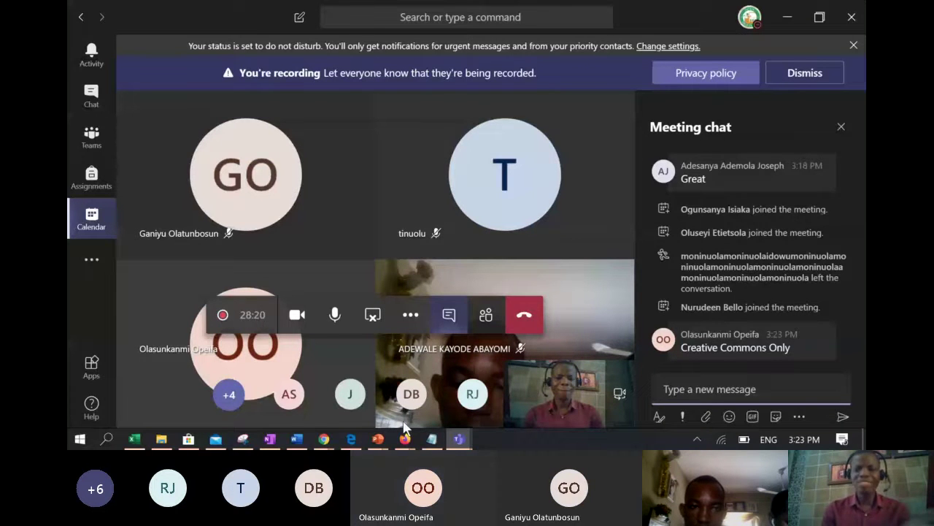
{"action": "mouse_move", "coordinate": [379, 440]}
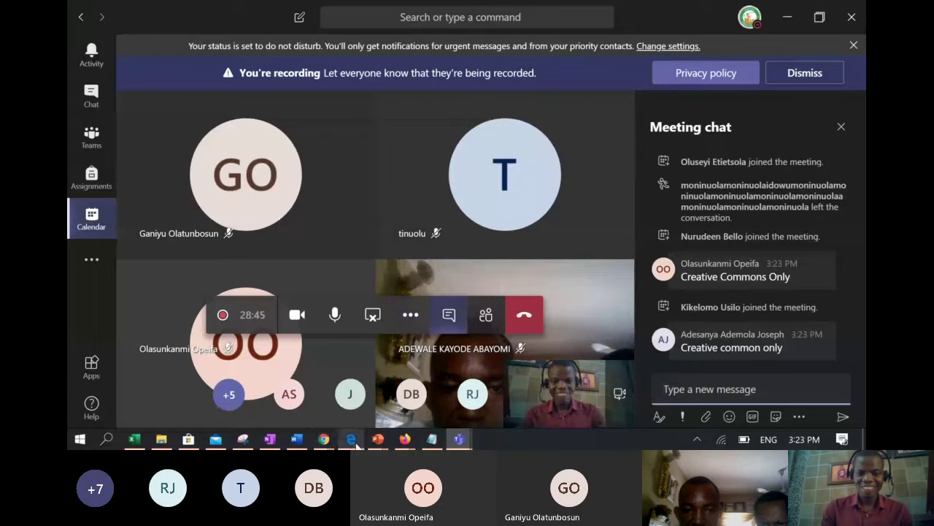
{"action": "mouse_move", "coordinate": [382, 443]}
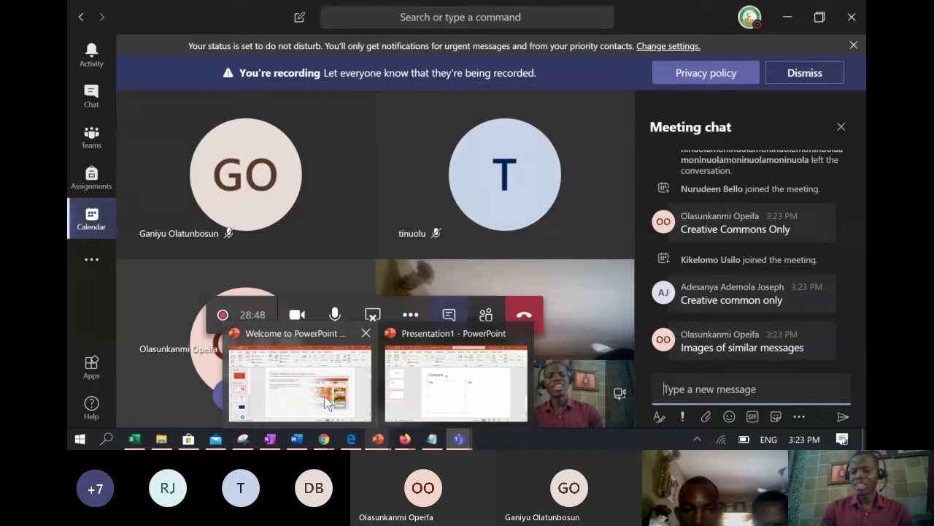
{"action": "mouse_move", "coordinate": [324, 396]}
{"action": "mouse_move", "coordinate": [450, 415]}
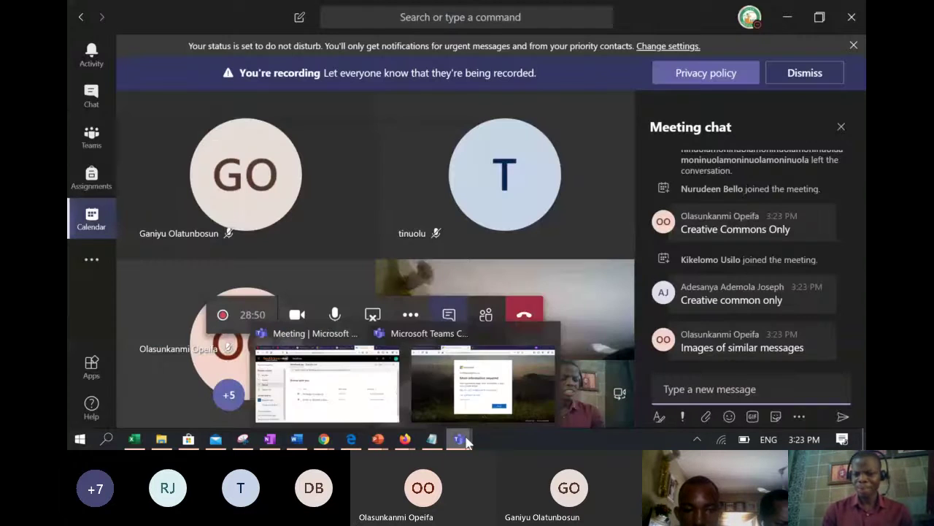
{"action": "mouse_move", "coordinate": [460, 439]}
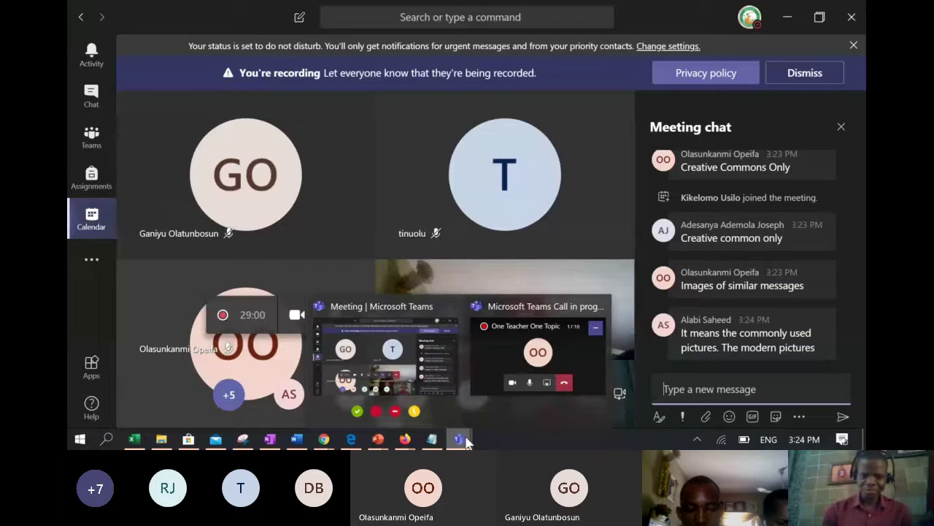
{"action": "mouse_move", "coordinate": [328, 441]}
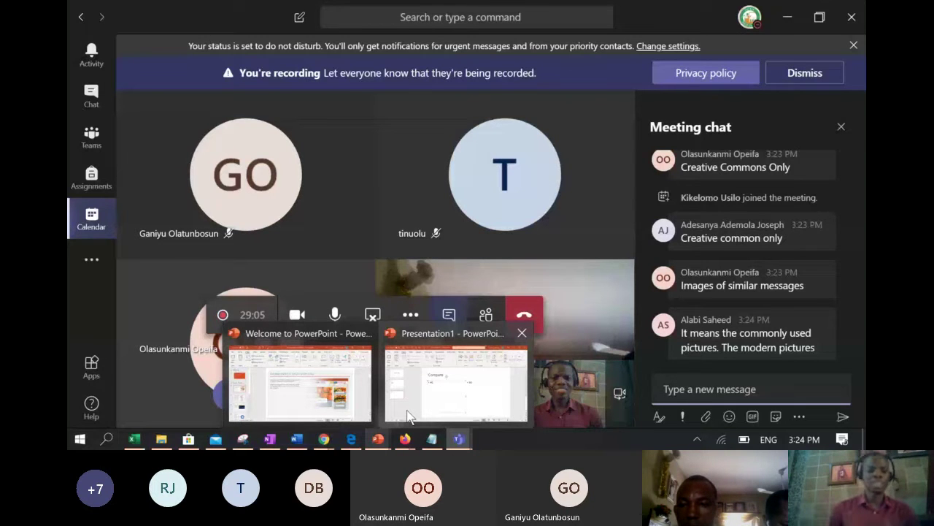
- Return to Presentation1 in PowerPoint and insert the online picture of a hand holding a smartphone under the 5G lettering
{"action": "left_click", "coordinate": [410, 414]}
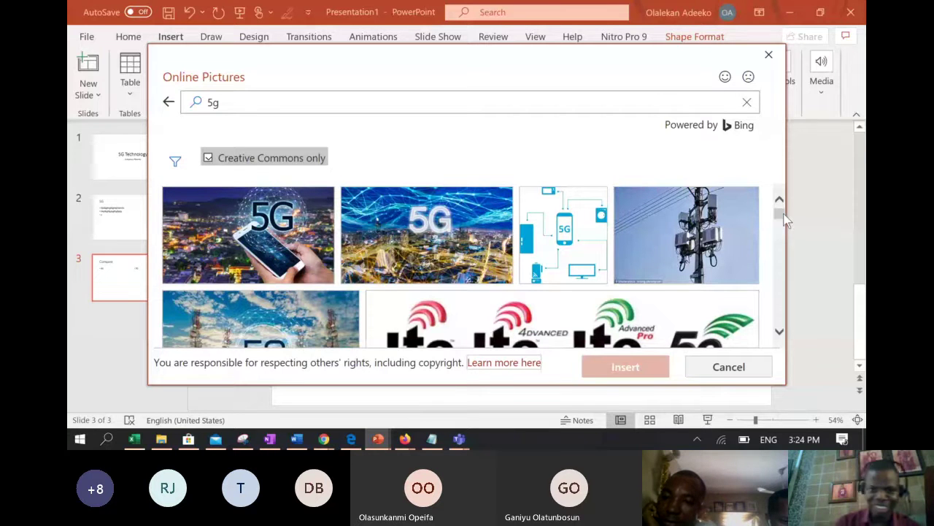
{"action": "left_click_drag", "start_coordinate": [783, 217], "coordinate": [782, 220]}
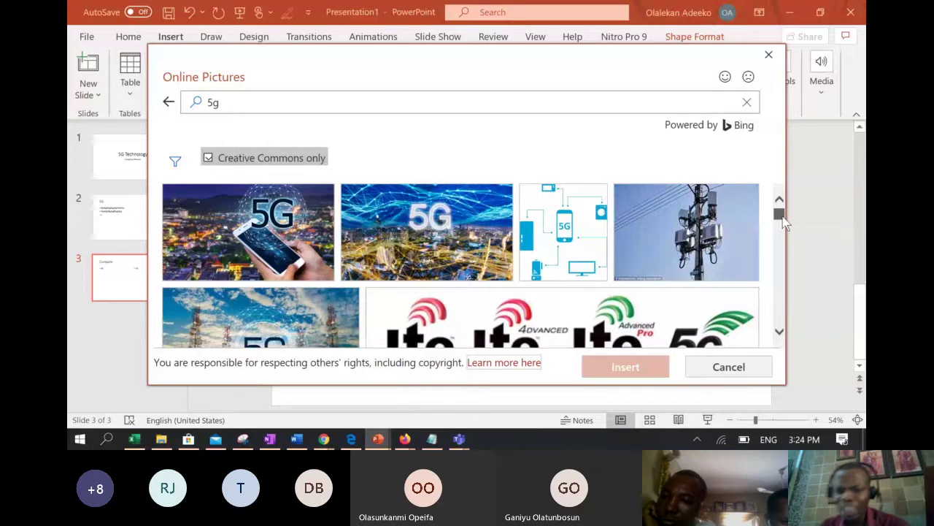
{"action": "mouse_move", "coordinate": [783, 218]}
{"action": "left_mouse_down"}
{"action": "mouse_move", "coordinate": [784, 230]}
{"action": "mouse_move", "coordinate": [785, 217]}
{"action": "left_mouse_up"}
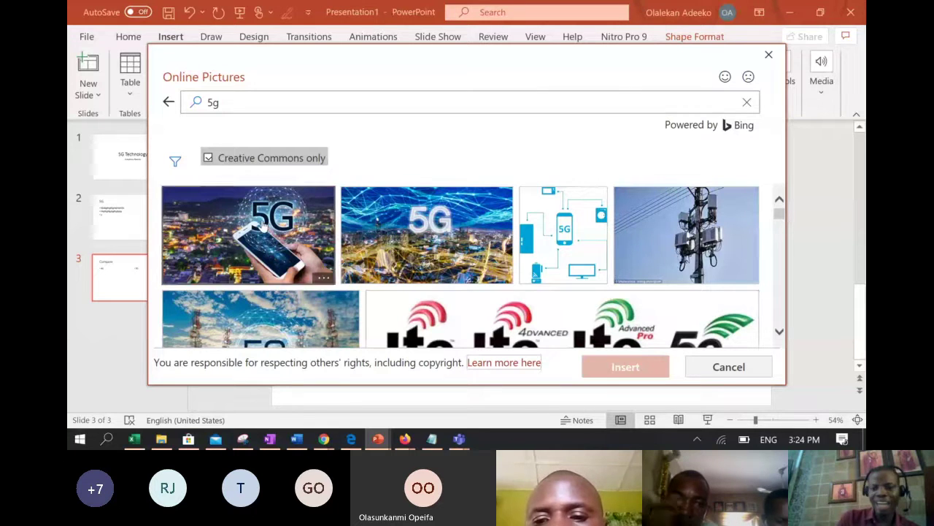
{"action": "left_click", "coordinate": [277, 248]}
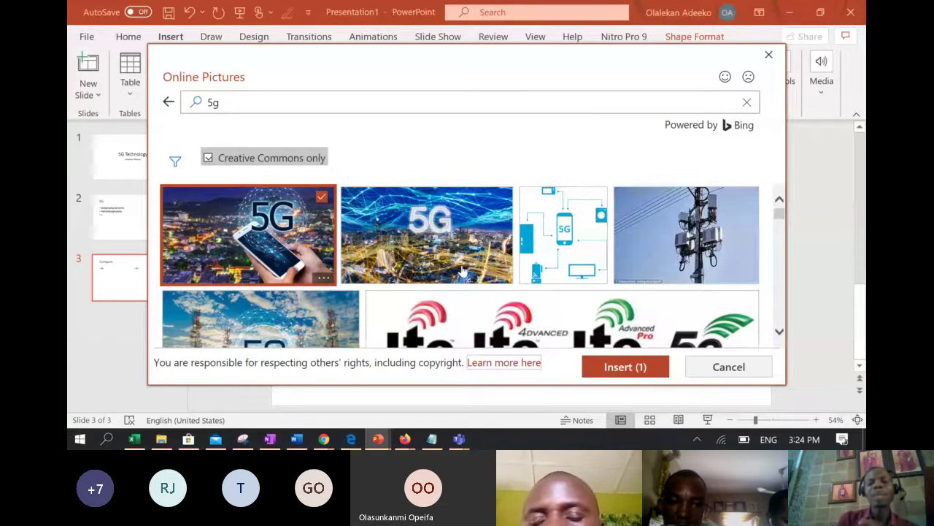
{"action": "left_click", "coordinate": [628, 370]}
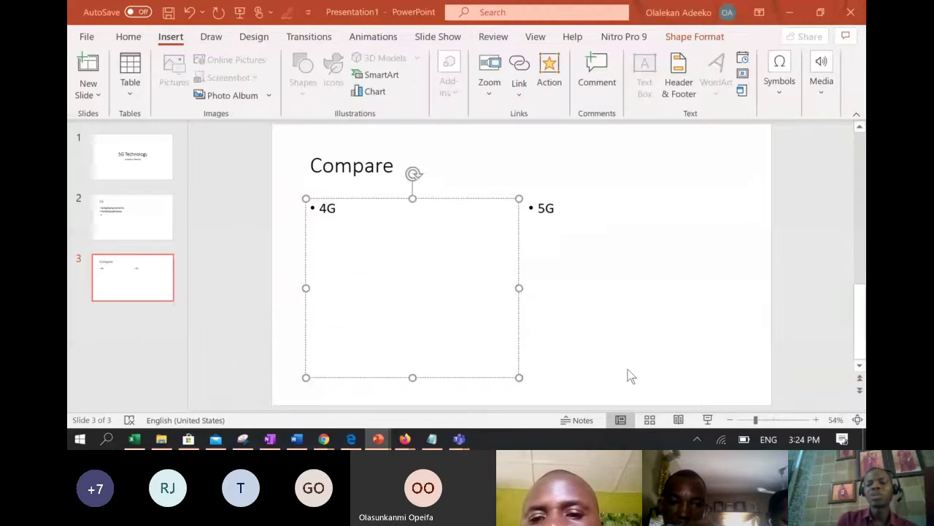
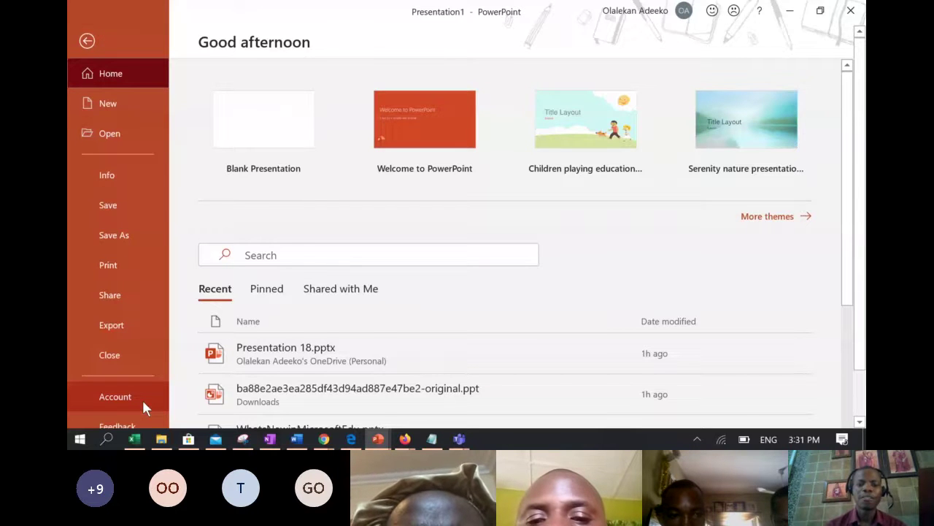
- Open the ribbon customization options, list All Commands and select the "Screen Recording..." command
{"action": "scroll", "coordinate": [114, 398], "scroll_direction": "down", "scroll_amount": 3}
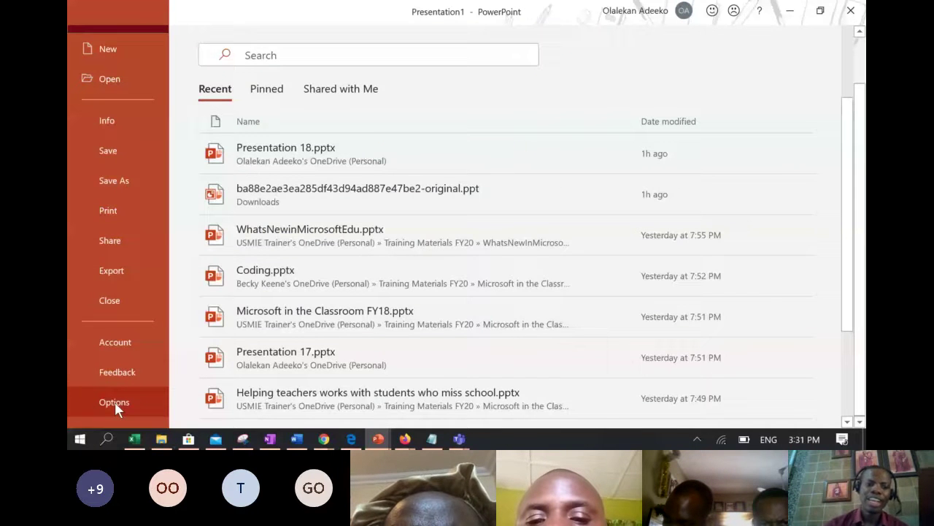
{"action": "left_click", "coordinate": [114, 404]}
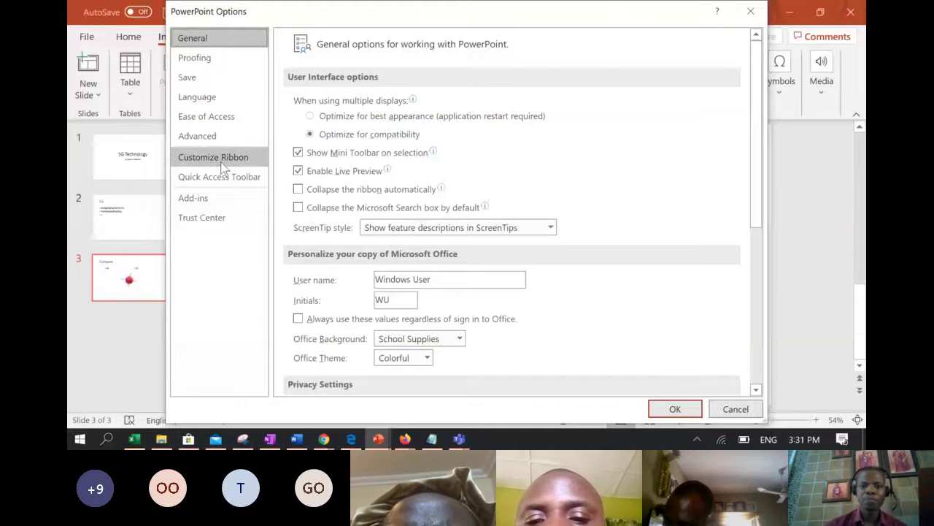
{"action": "left_click", "coordinate": [223, 167]}
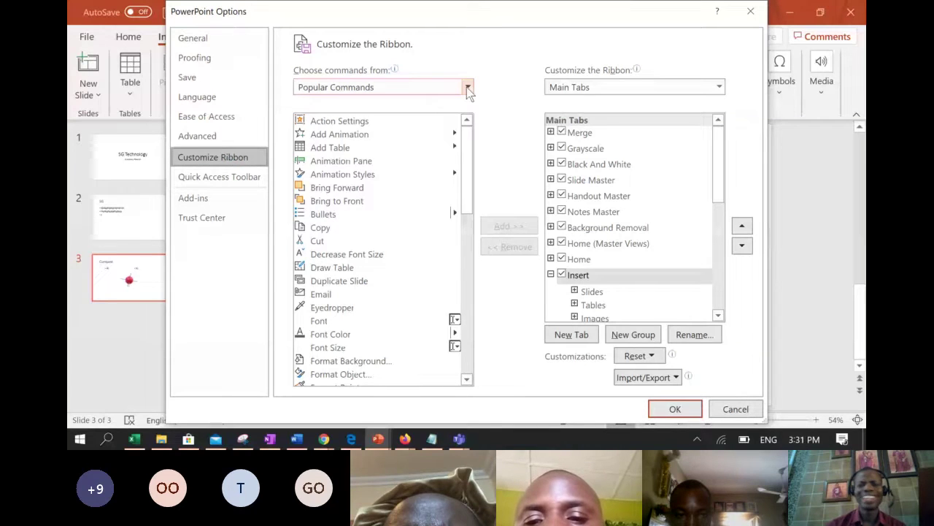
{"action": "left_click", "coordinate": [467, 87]}
{"action": "left_click", "coordinate": [428, 142]}
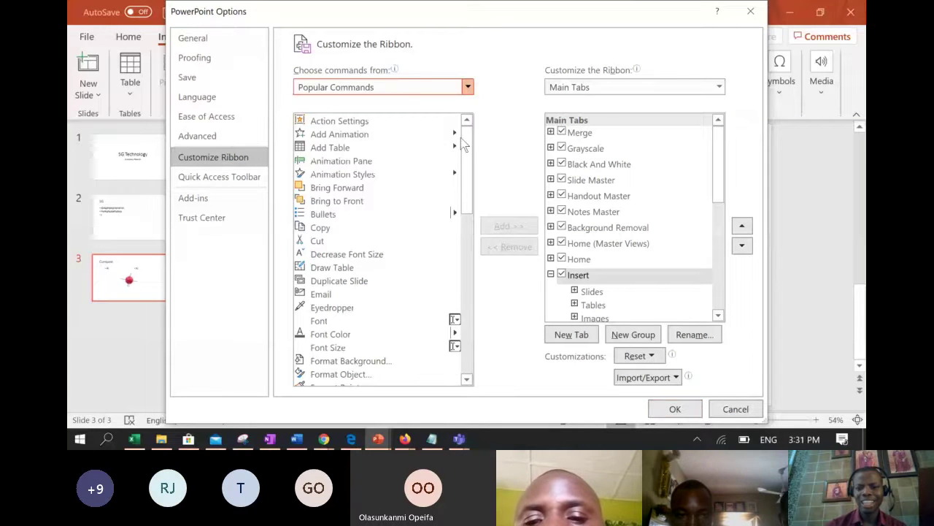
{"action": "left_click_drag", "start_coordinate": [465, 133], "coordinate": [462, 327]}
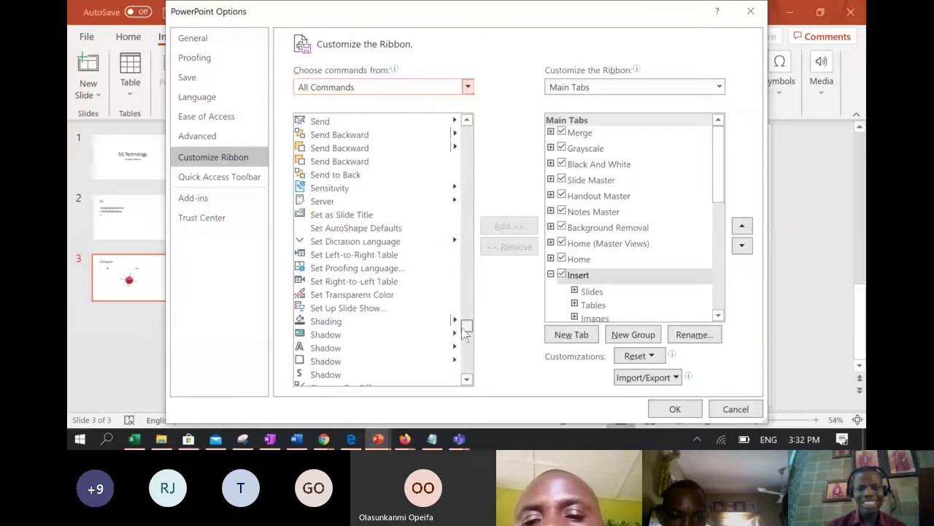
{"action": "left_click_drag", "start_coordinate": [465, 332], "coordinate": [466, 341]}
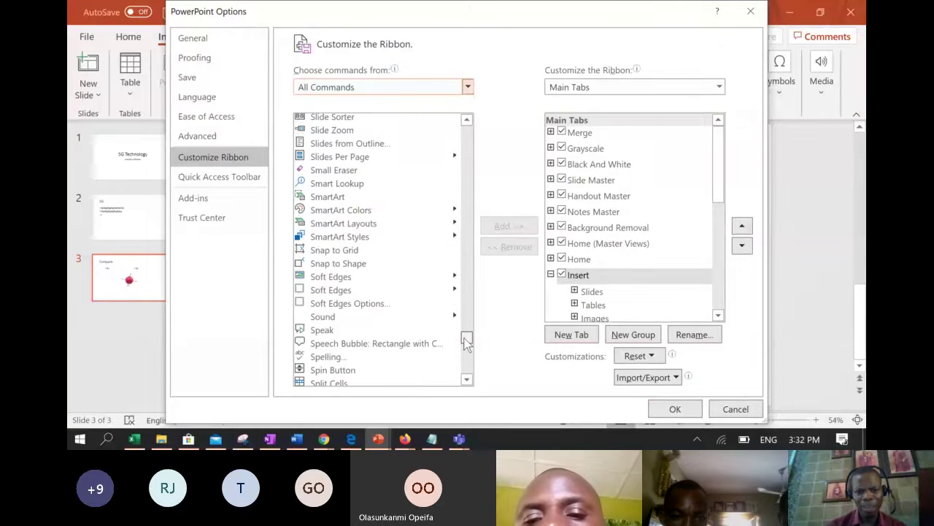
{"action": "left_click_drag", "start_coordinate": [465, 341], "coordinate": [463, 320]}
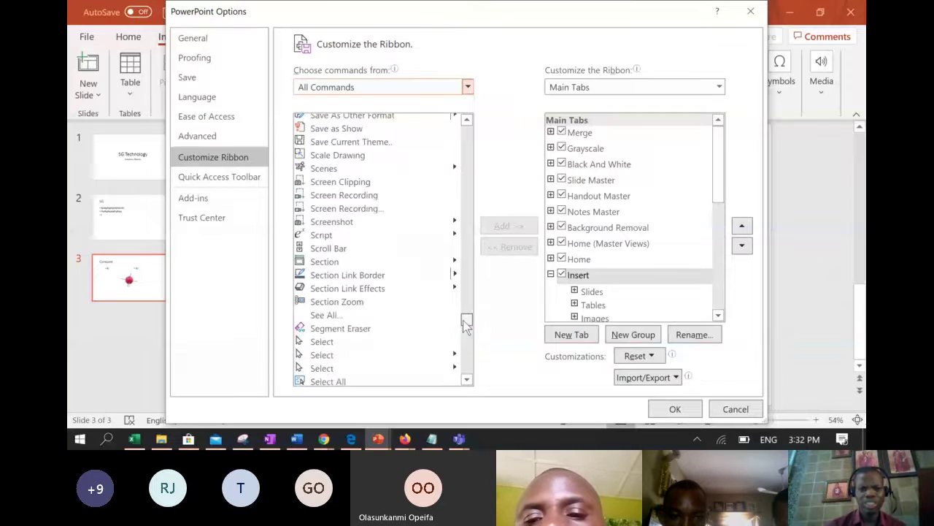
{"action": "left_click", "coordinate": [360, 209]}
- Look through the main ribbon tabs and the Insert groups for a place for Screen Recording, and leave the options without saving
{"action": "left_click_drag", "start_coordinate": [720, 184], "coordinate": [721, 192]}
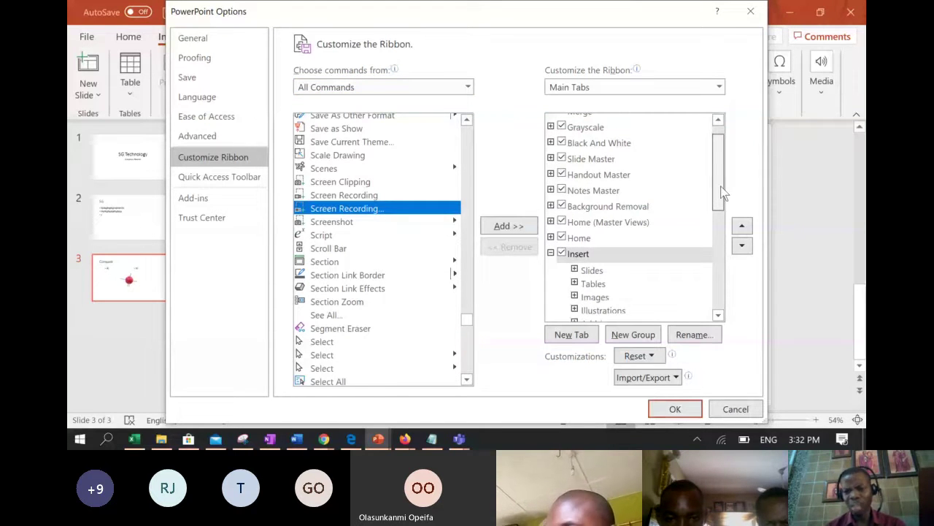
{"action": "left_click_drag", "start_coordinate": [723, 193], "coordinate": [728, 288]}
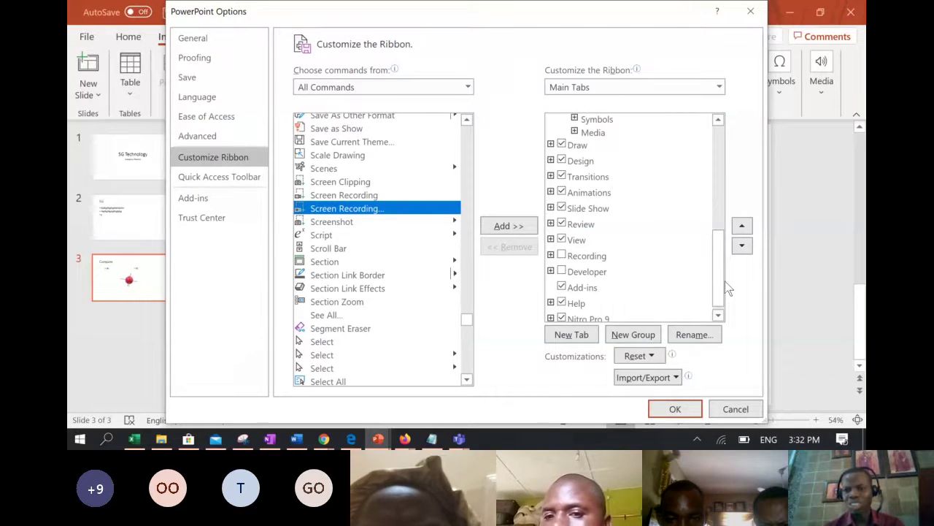
{"action": "left_click_drag", "start_coordinate": [718, 266], "coordinate": [710, 181]}
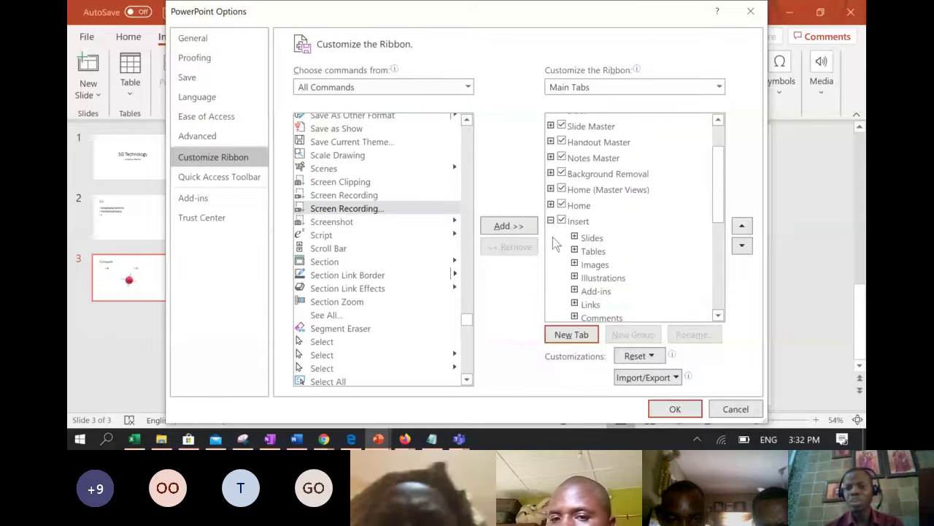
{"action": "scroll", "coordinate": [553, 237], "scroll_direction": "down", "scroll_amount": 3}
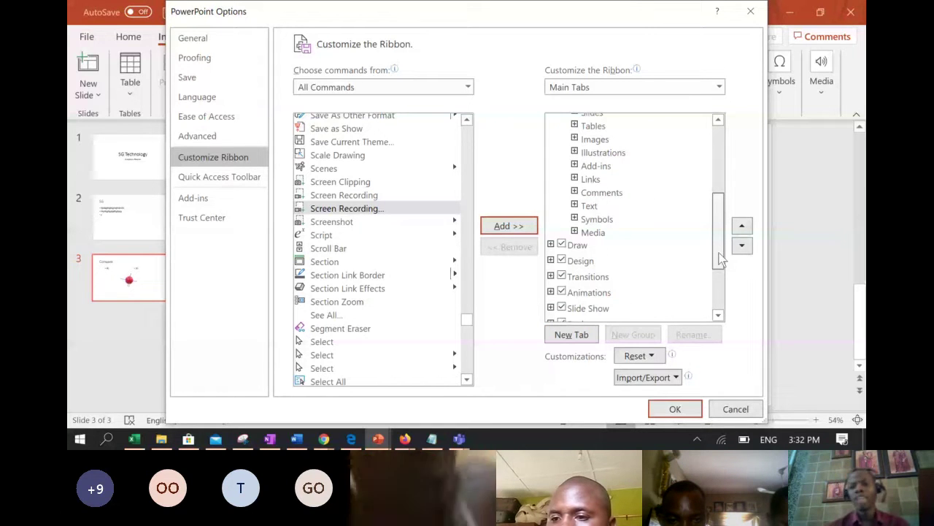
{"action": "key", "text": "Escape"}
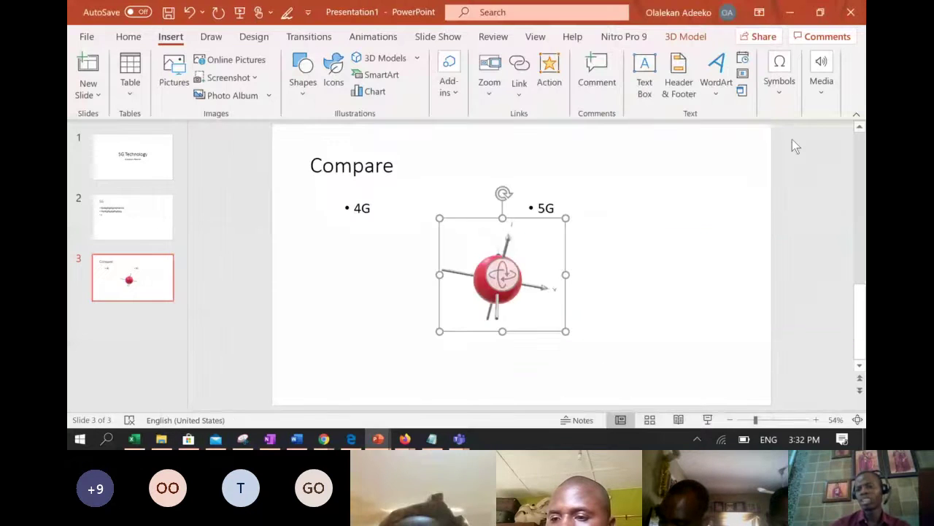
- Show the Video, Audio and Screen Recording media options, close them and deselect the 3D model on slide 3
{"action": "left_click", "coordinate": [819, 95]}
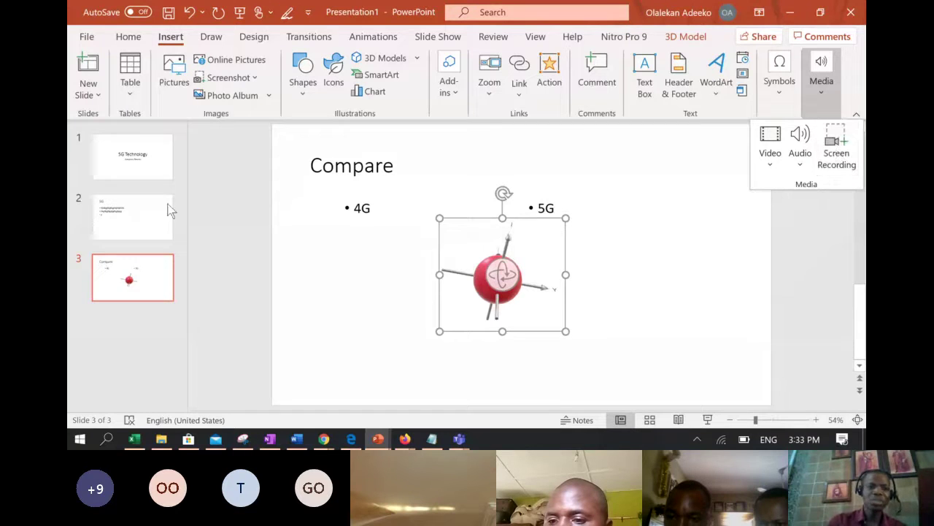
{"action": "left_click", "coordinate": [151, 318]}
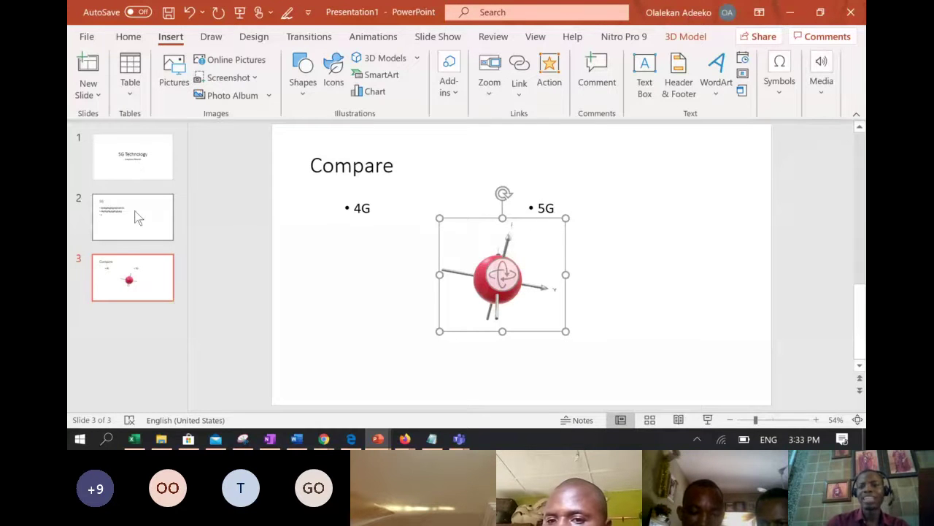
{"action": "left_click", "coordinate": [562, 181]}
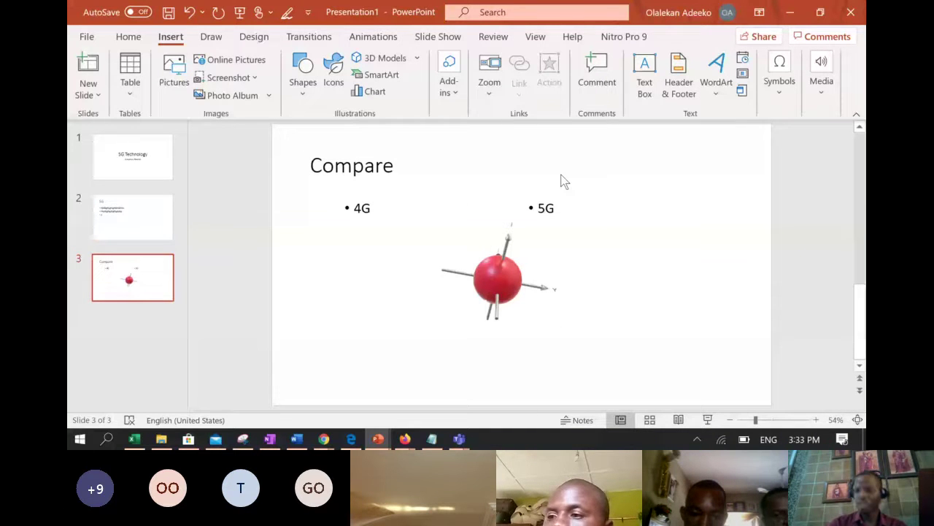
- Start a screen recording from slide 1 and, while it runs, bring up the first slide of the Welcome to PowerPoint presentation
{"action": "left_click", "coordinate": [129, 177]}
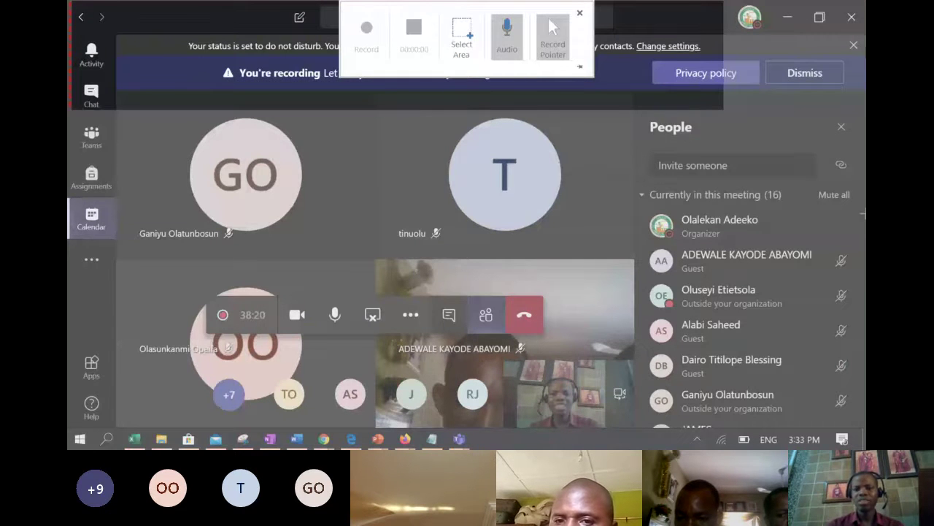
{"action": "left_click", "coordinate": [367, 36]}
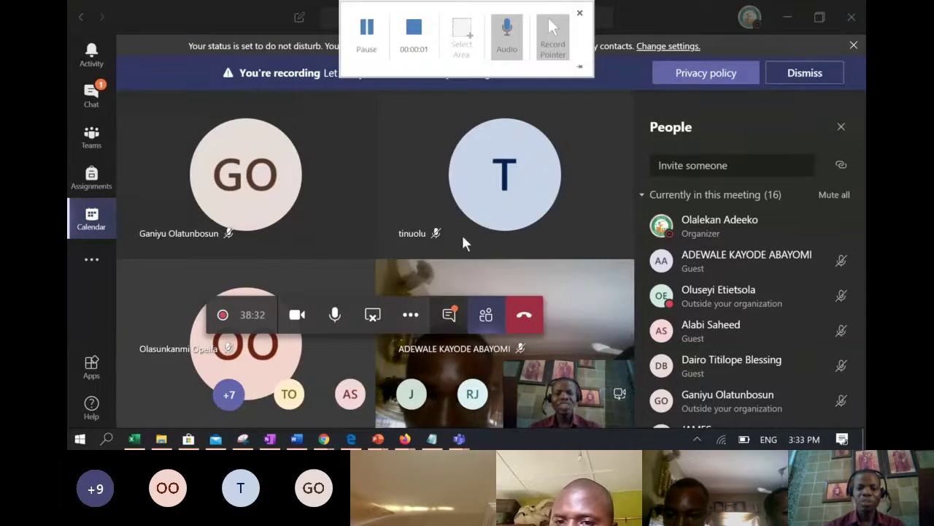
{"action": "mouse_move", "coordinate": [377, 438]}
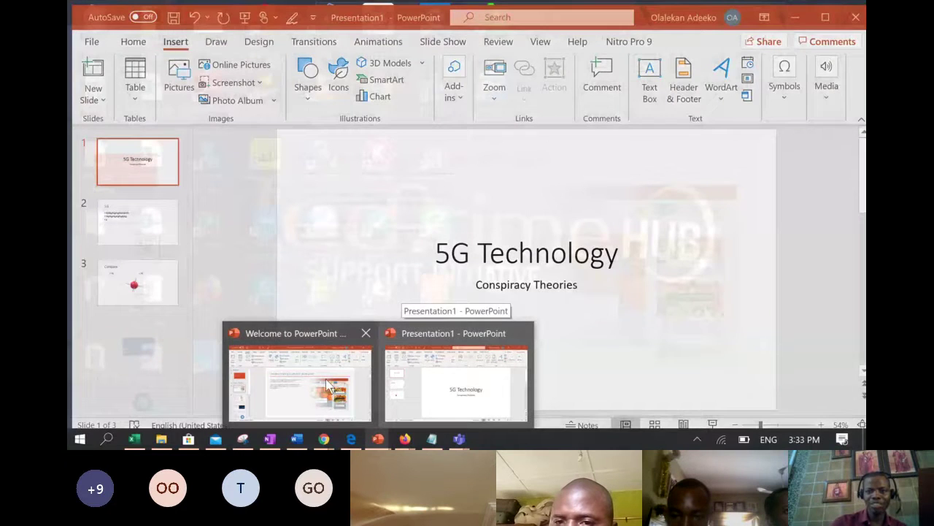
{"action": "left_click", "coordinate": [327, 381]}
{"action": "scroll", "coordinate": [183, 331], "scroll_direction": "down", "scroll_amount": 4}
{"action": "scroll", "coordinate": [176, 203], "scroll_direction": "up", "scroll_amount": 4}
{"action": "scroll", "coordinate": [176, 203], "scroll_direction": "up", "scroll_amount": 1}
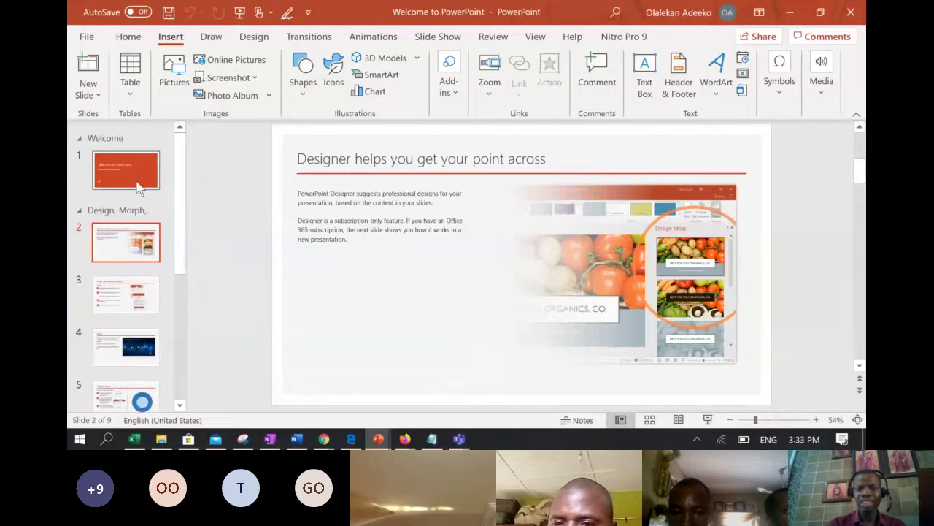
{"action": "left_click", "coordinate": [125, 170]}
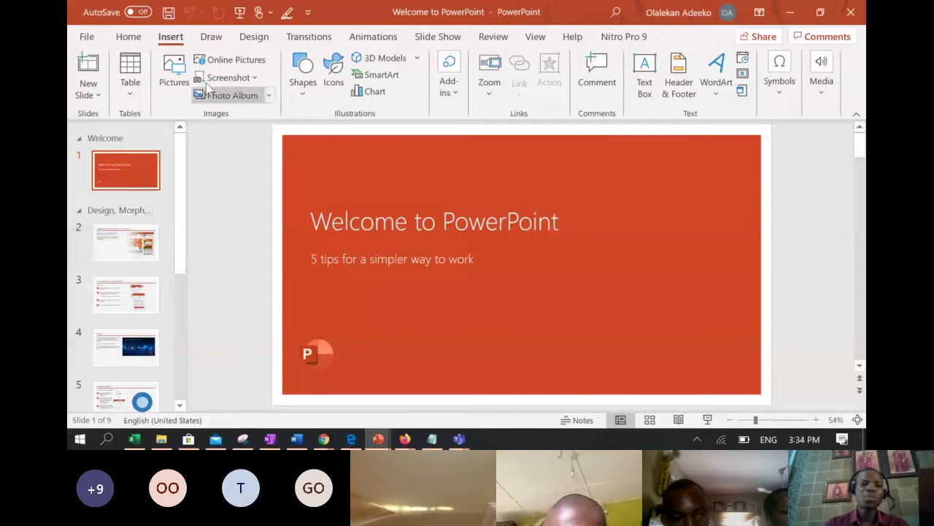
- Run the Welcome to PowerPoint slide show from the beginning and advance to the Designer slide
{"action": "left_click", "coordinate": [426, 39]}
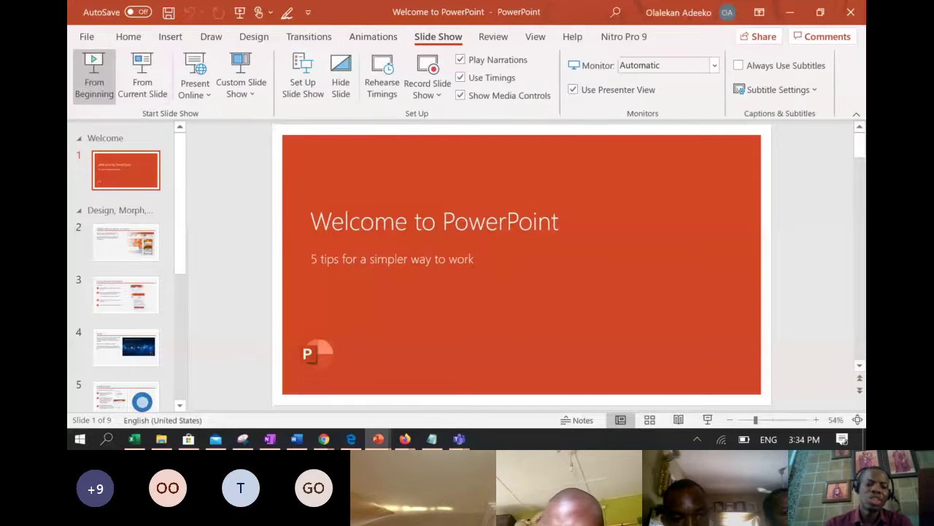
{"action": "left_click", "coordinate": [93, 73]}
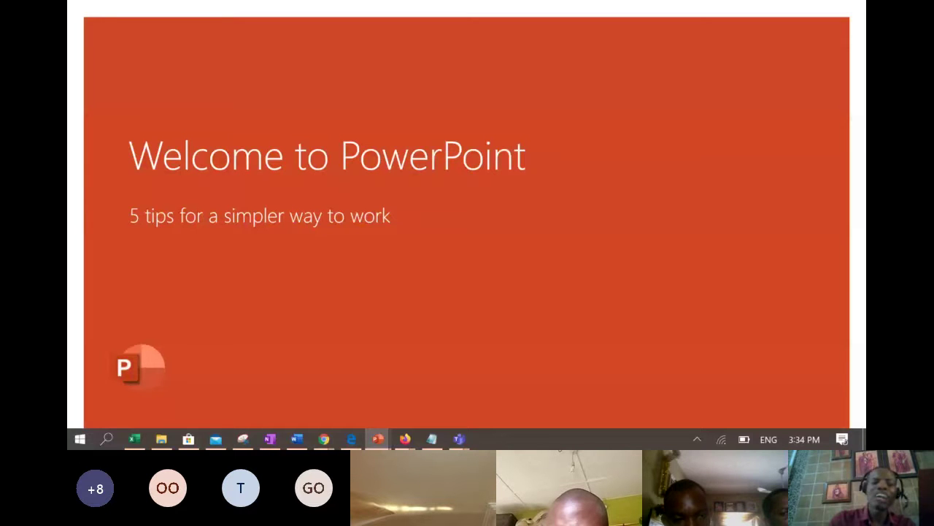
{"action": "key", "text": "Right"}
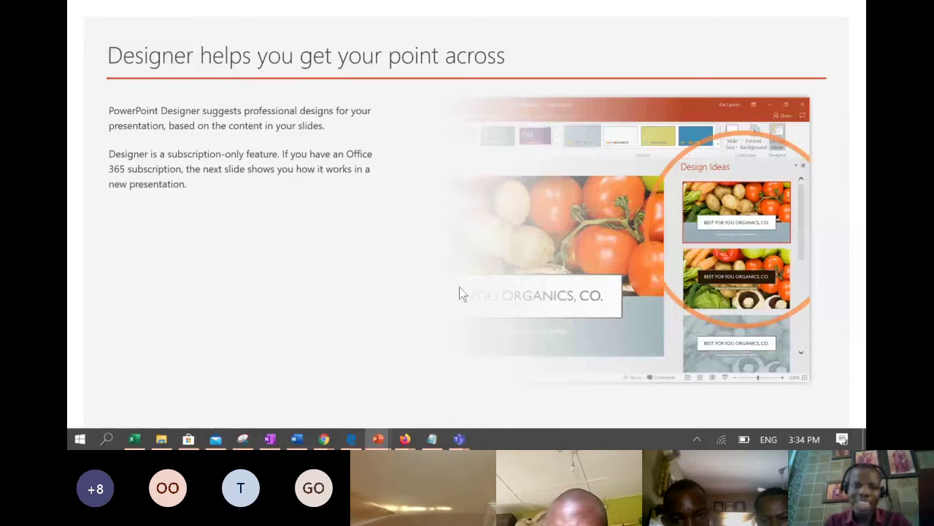
- Stop the screen recording so it is inserted on slide 1 of Presentation1, and dismiss the design suggestions
{"action": "mouse_move", "coordinate": [475, 7]}
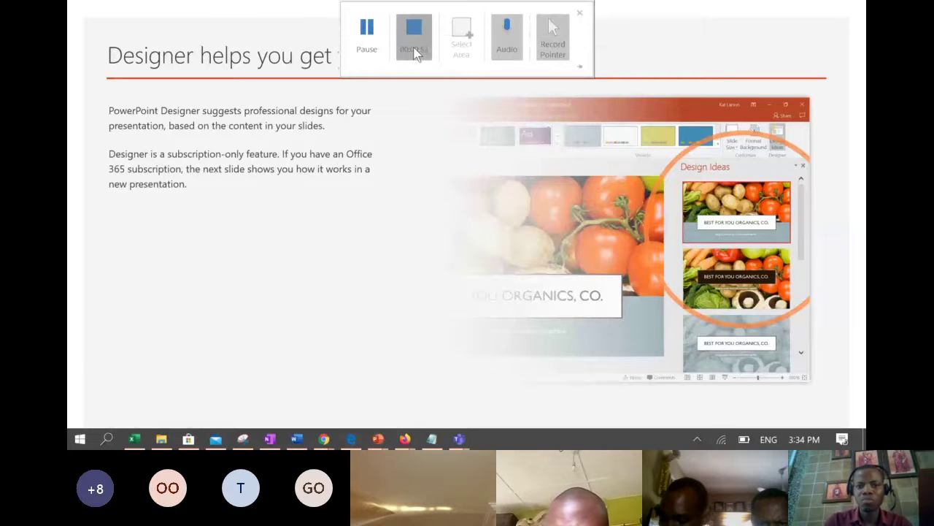
{"action": "left_click", "coordinate": [413, 47]}
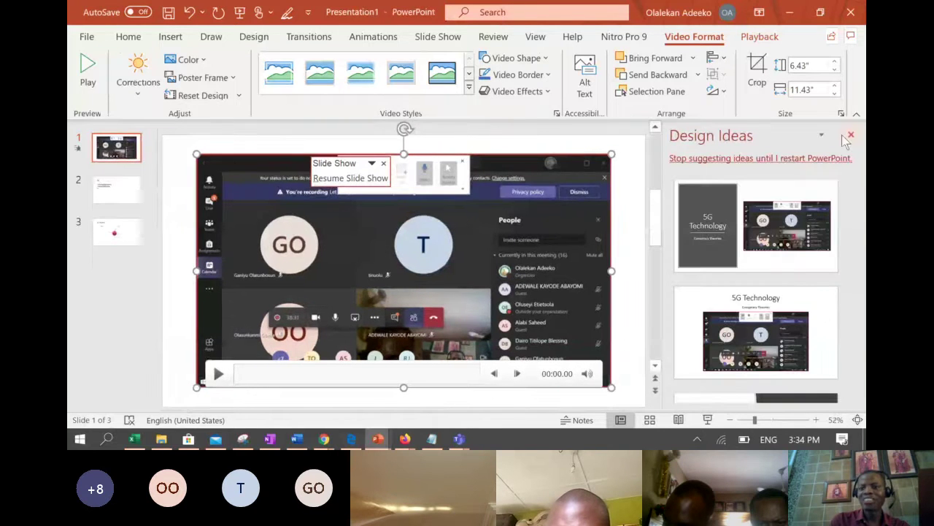
{"action": "left_click", "coordinate": [851, 136]}
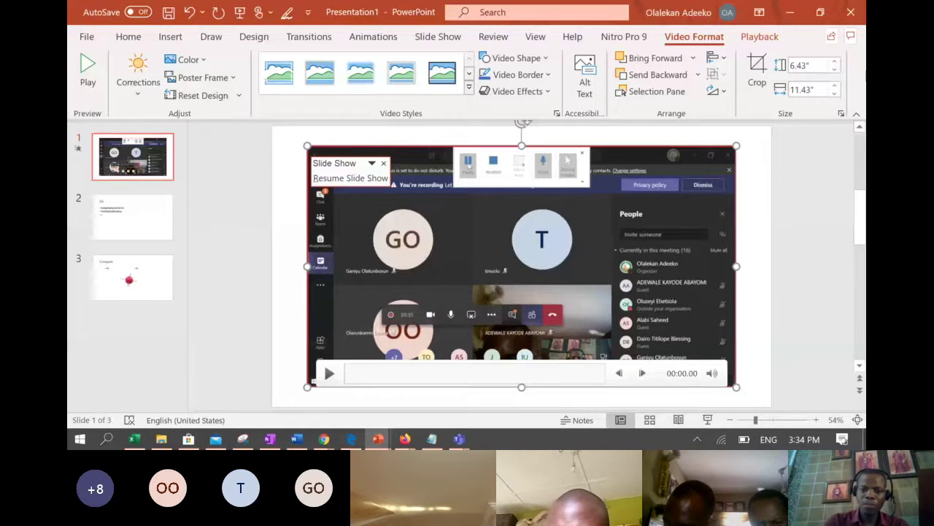
- Play the inserted screen recording on slide 1 for a few seconds and pause it
{"action": "key", "text": "alt+Tab"}
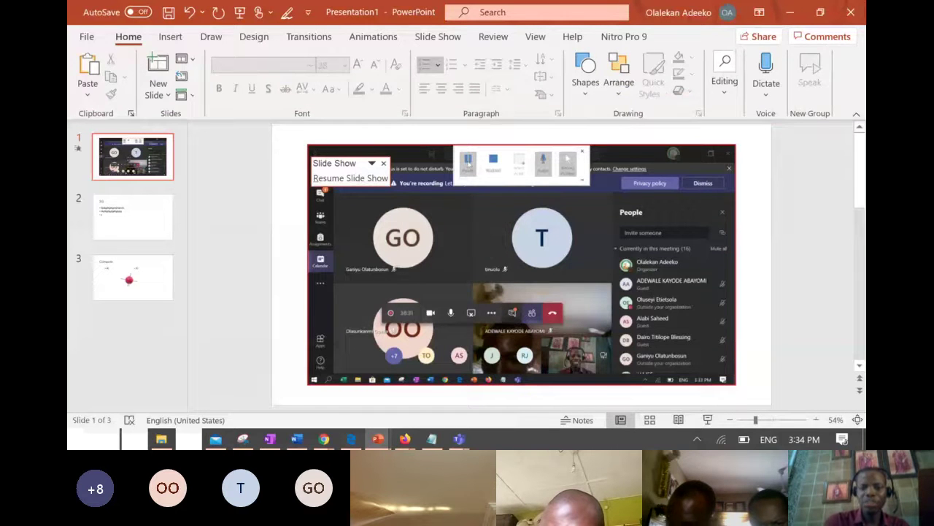
{"action": "left_click", "coordinate": [521, 266]}
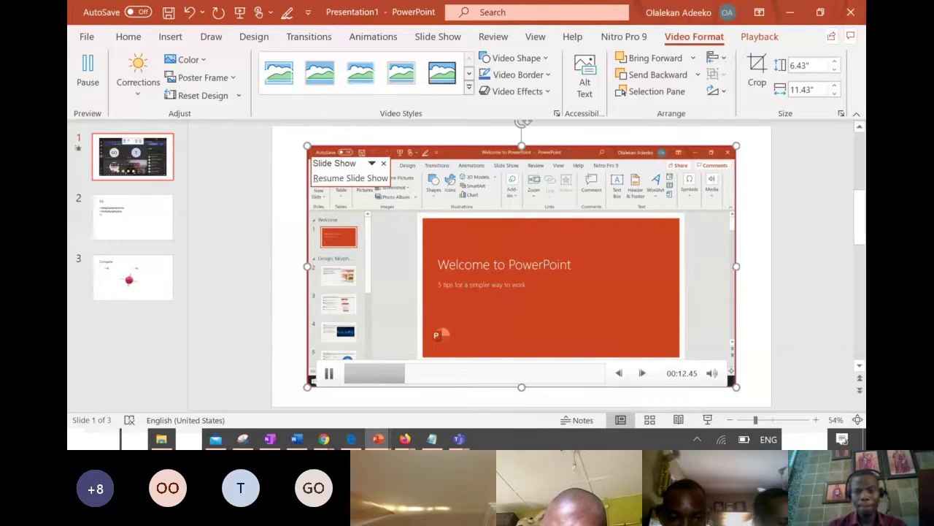
{"action": "key", "text": "alt+p"}
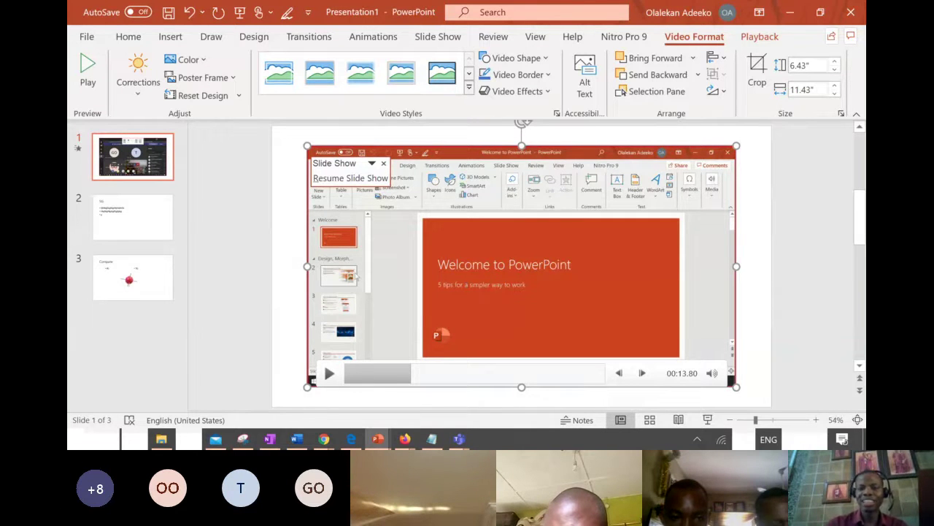
- Save the screen recording on slide 1 as the media file Media1.mp4 in the Desktop folder
{"action": "right_click", "coordinate": [111, 176]}
{"action": "key", "text": "Escape"}
{"action": "right_click", "coordinate": [504, 277]}
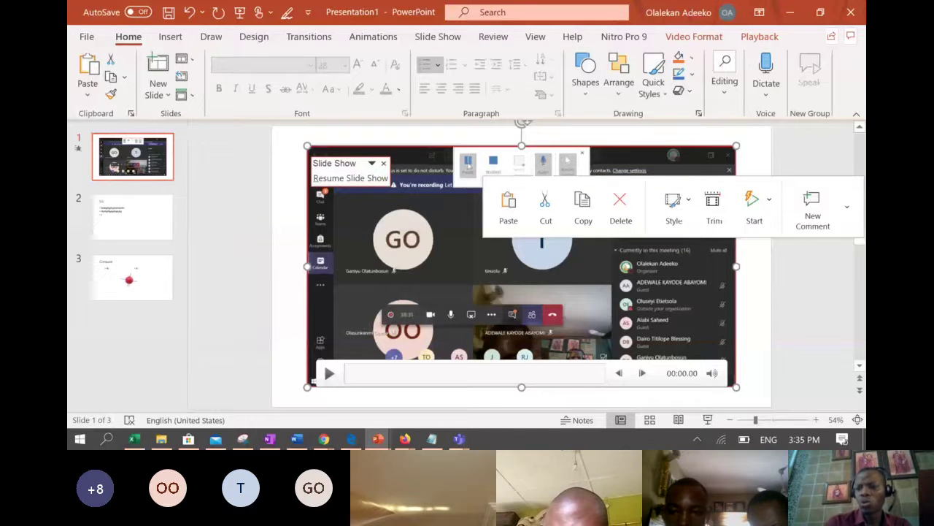
{"action": "left_click", "coordinate": [847, 207]}
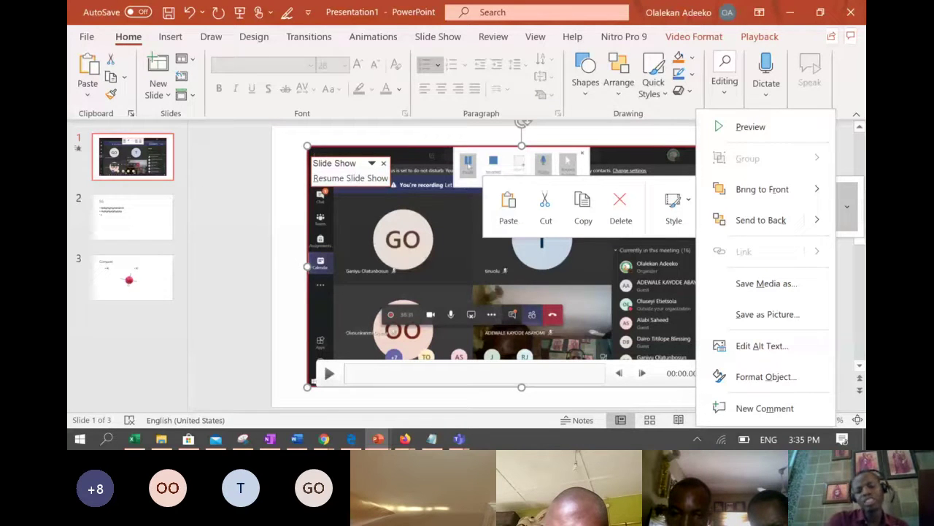
{"action": "left_click", "coordinate": [767, 283]}
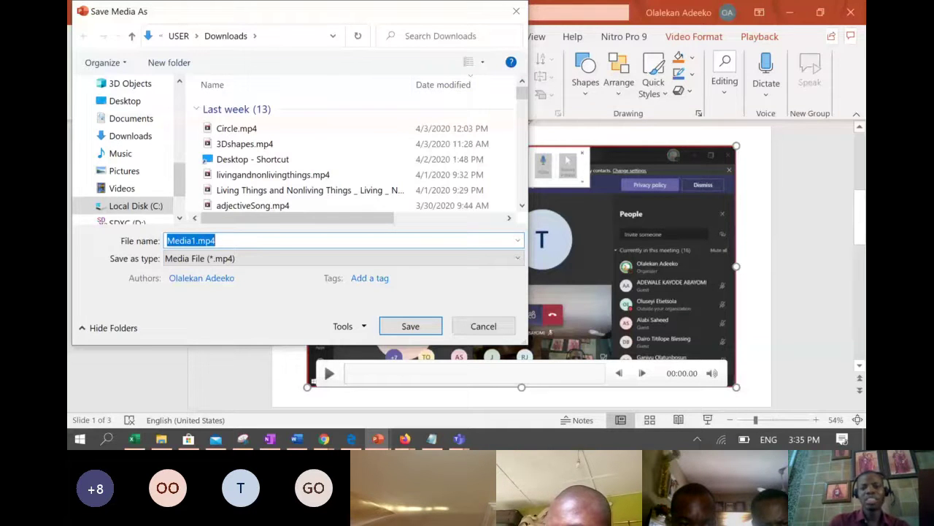
{"action": "left_click", "coordinate": [125, 101]}
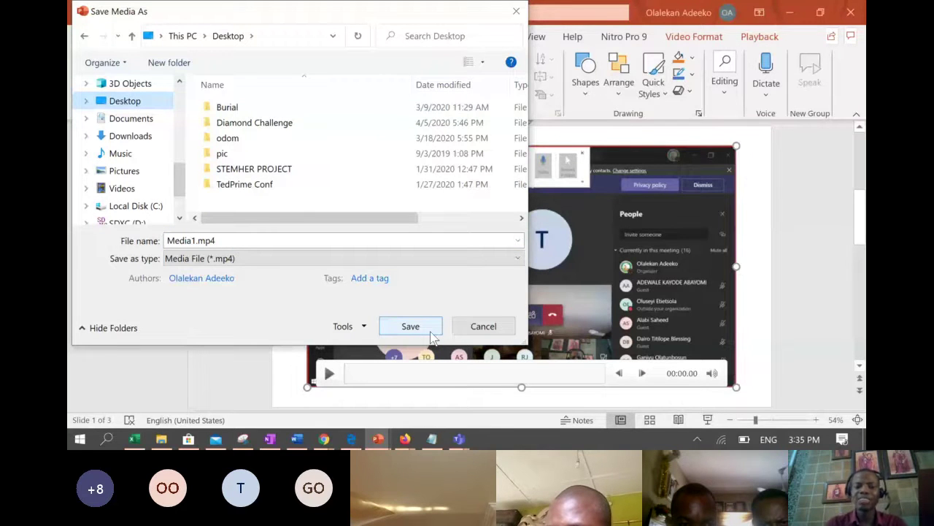
{"action": "left_click", "coordinate": [410, 327]}
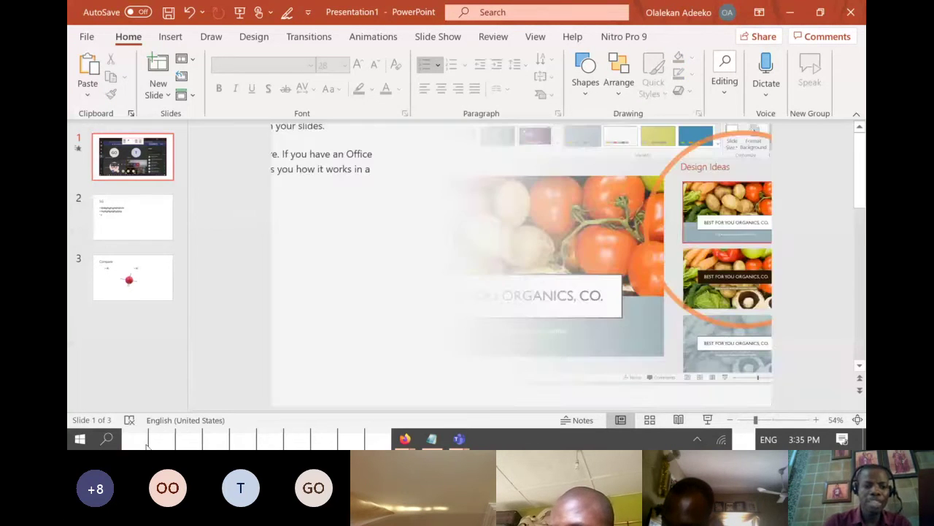
- Switch to File Explorer, find Media1.mp4 in the Desktop folder and play it
{"action": "mouse_move", "coordinate": [163, 444]}
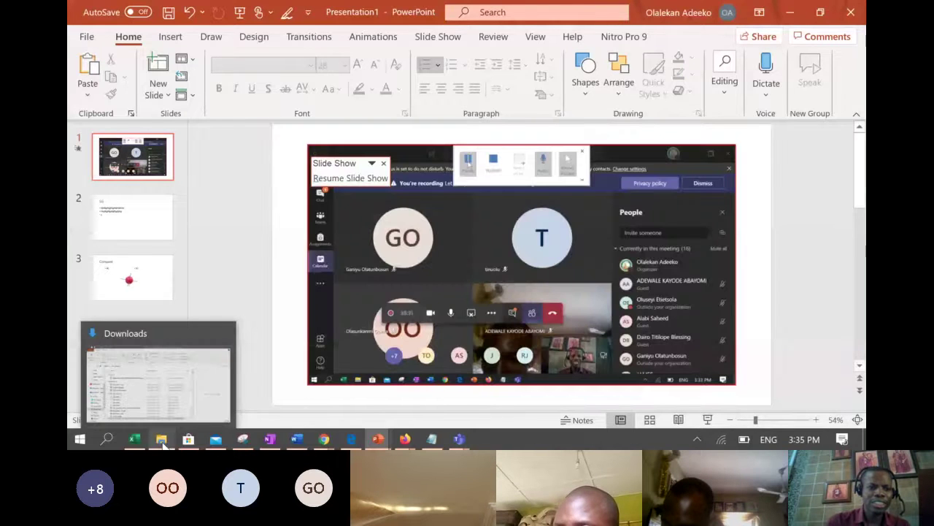
{"action": "left_click", "coordinate": [161, 383]}
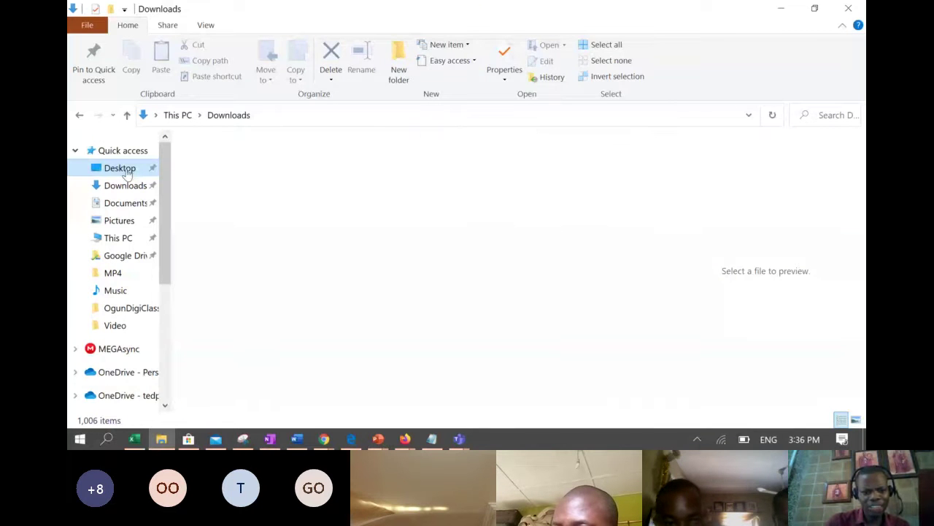
{"action": "left_click", "coordinate": [119, 168]}
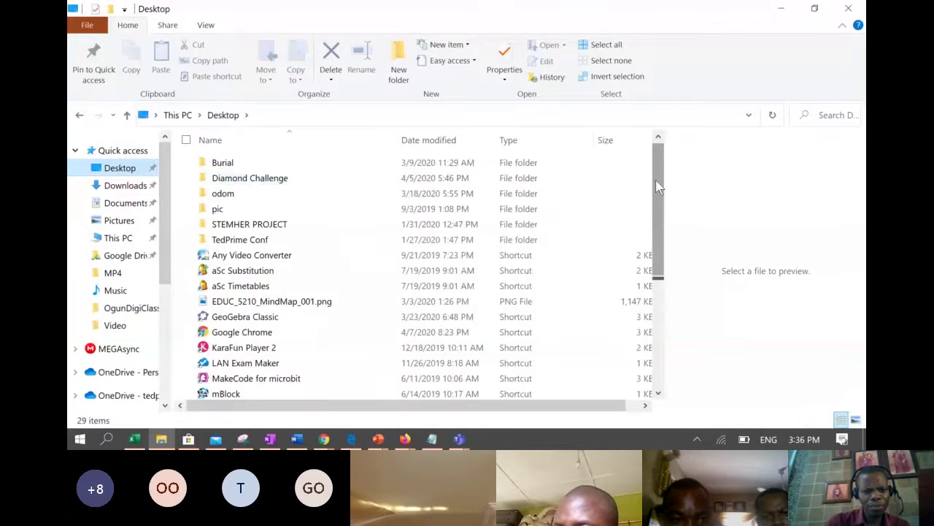
{"action": "left_click_drag", "start_coordinate": [656, 186], "coordinate": [654, 298]}
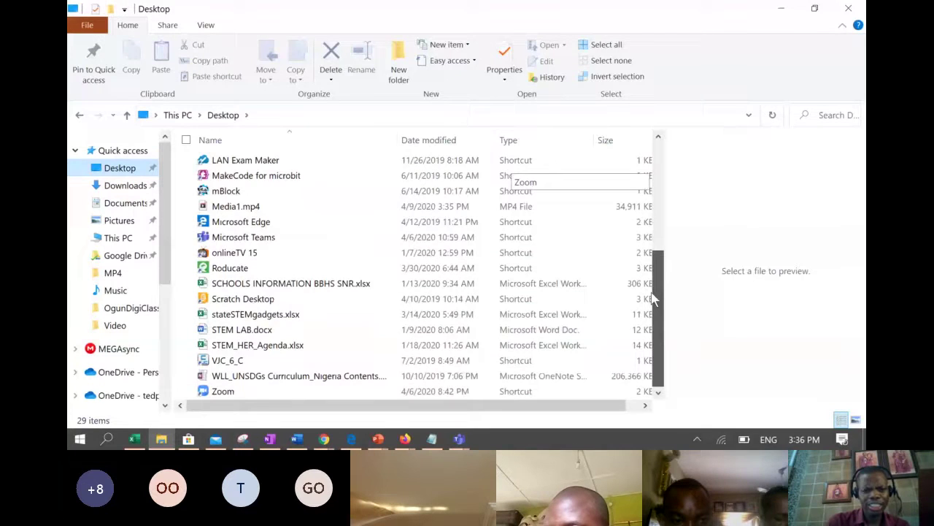
{"action": "left_click_drag", "start_coordinate": [654, 297], "coordinate": [654, 235]}
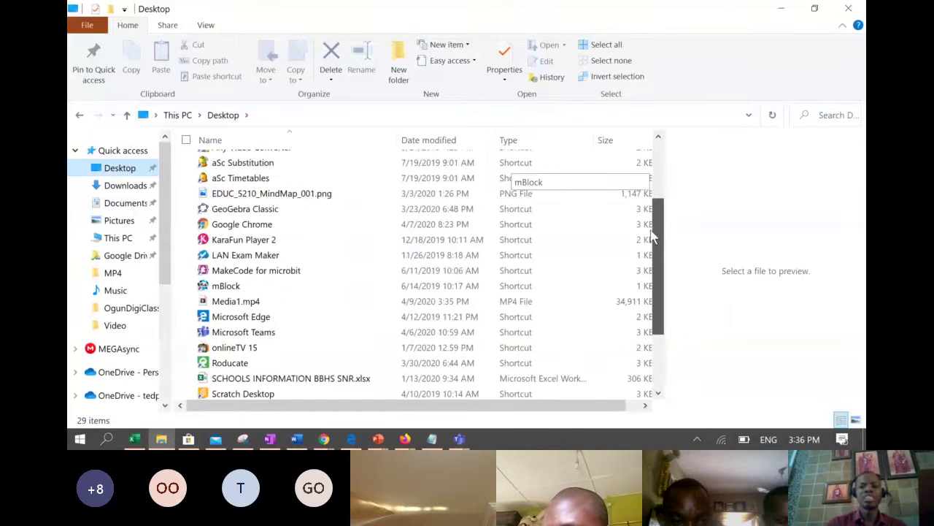
{"action": "double_click", "coordinate": [321, 301]}
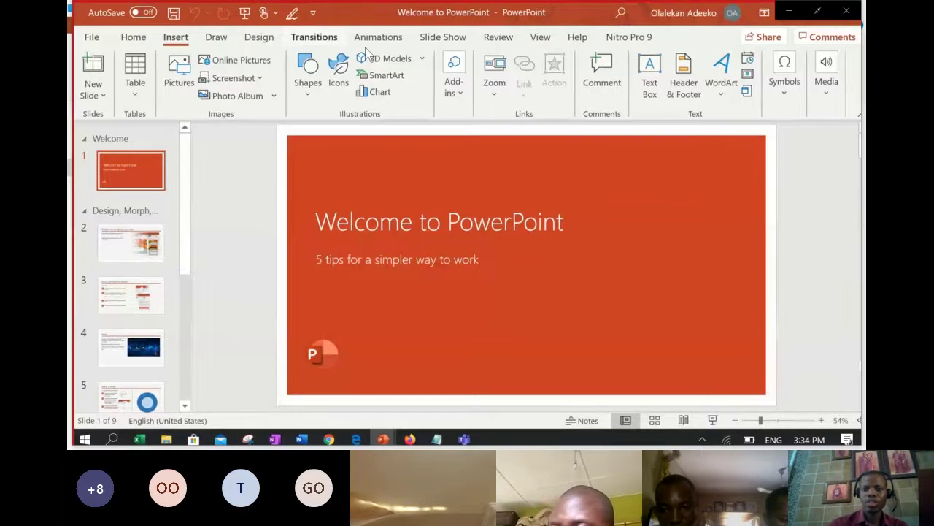
- Close the video player, return to Presentation1 in PowerPoint and show the Video, Audio and Screen Recording insert options
{"action": "left_click", "coordinate": [442, 37]}
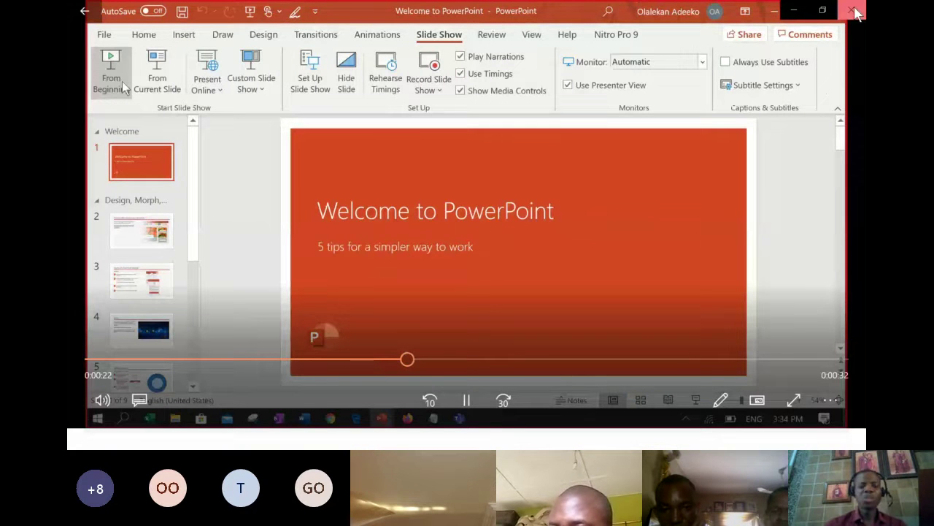
{"action": "left_click", "coordinate": [855, 13]}
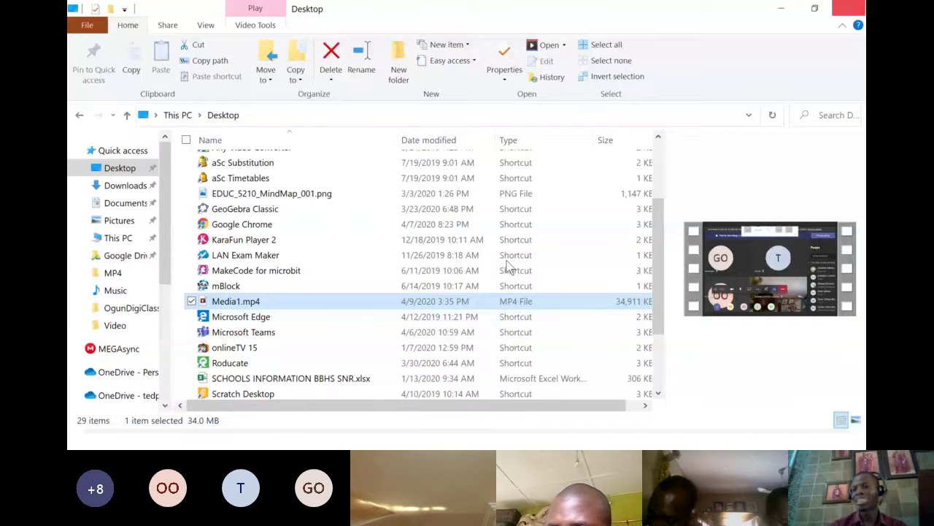
{"action": "key", "text": "alt+Tab"}
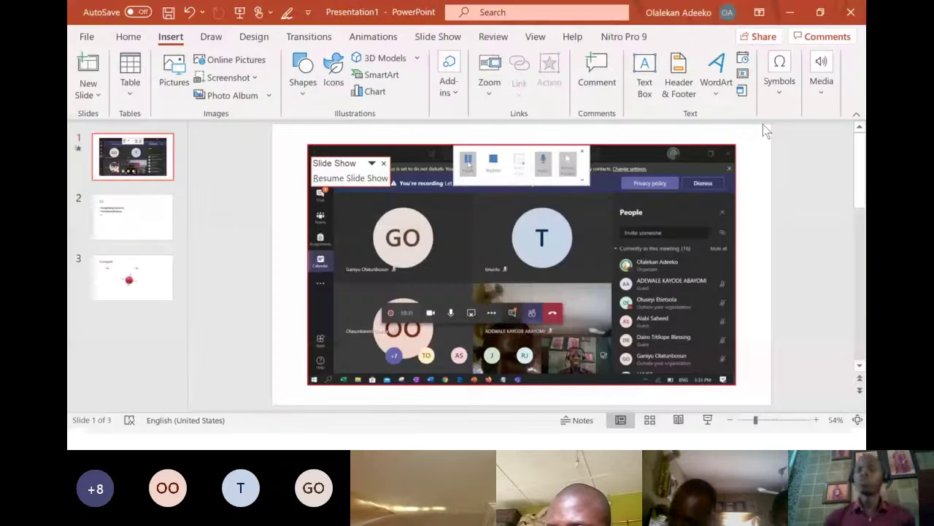
{"action": "left_click", "coordinate": [819, 94]}
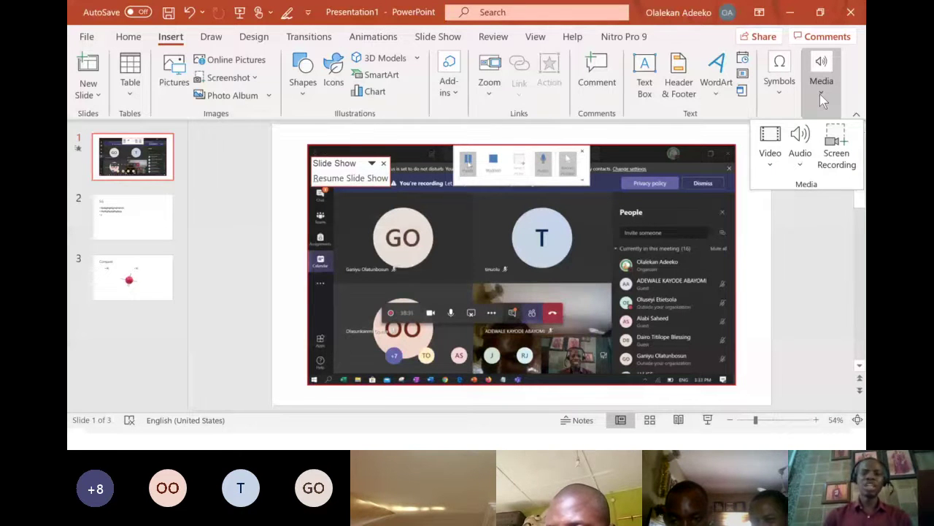
- Open the presentation Addition.pptx from the OgunDigiClass folder in Documents on this PC
{"action": "left_click", "coordinate": [87, 38]}
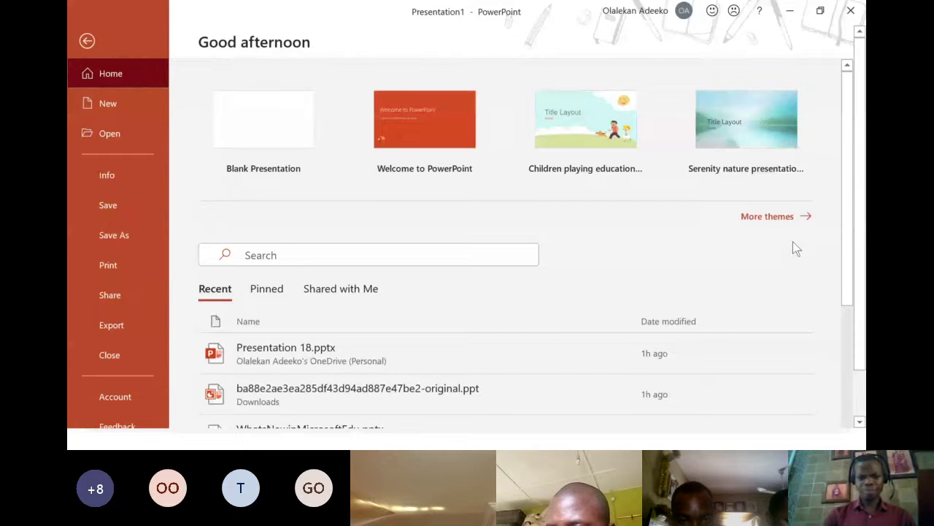
{"action": "key", "text": "ctrl+o"}
{"action": "scroll", "coordinate": [406, 267], "scroll_direction": "down", "scroll_amount": 3}
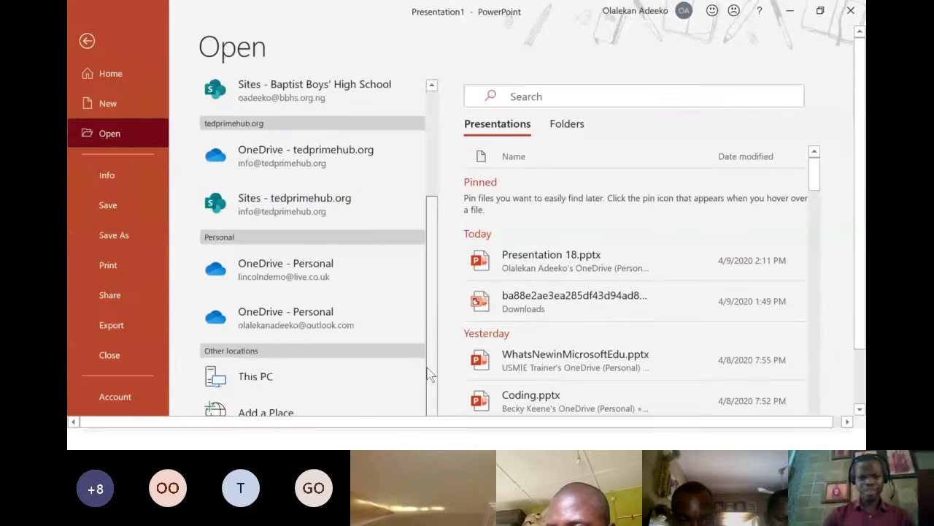
{"action": "left_click", "coordinate": [350, 373]}
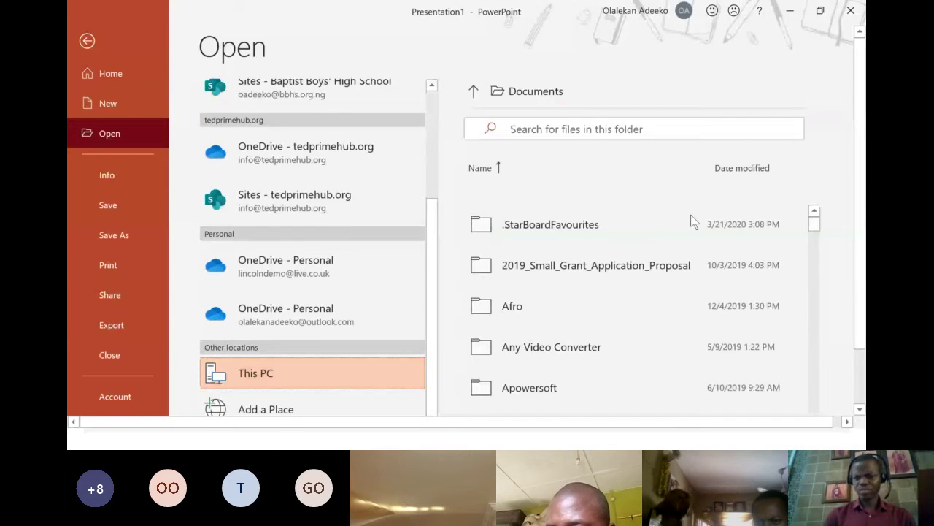
{"action": "left_click_drag", "start_coordinate": [815, 225], "coordinate": [819, 295]}
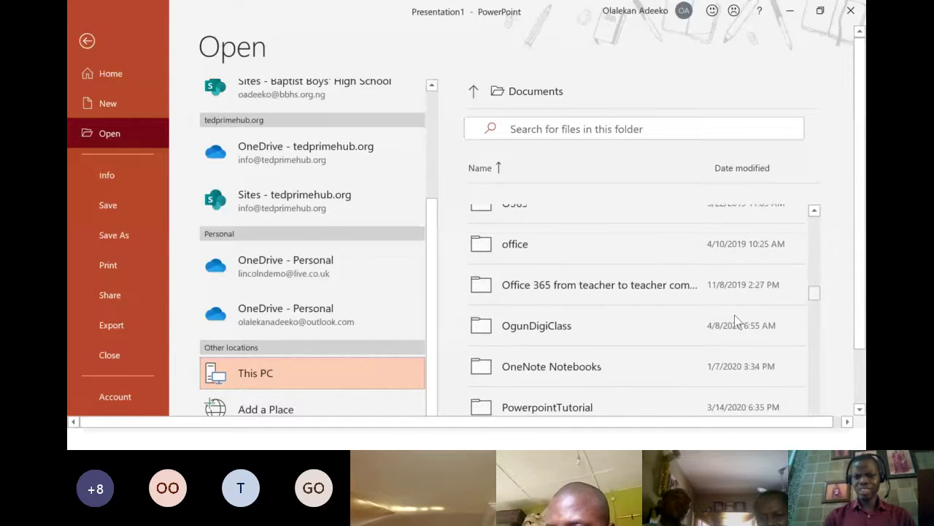
{"action": "left_click", "coordinate": [734, 318]}
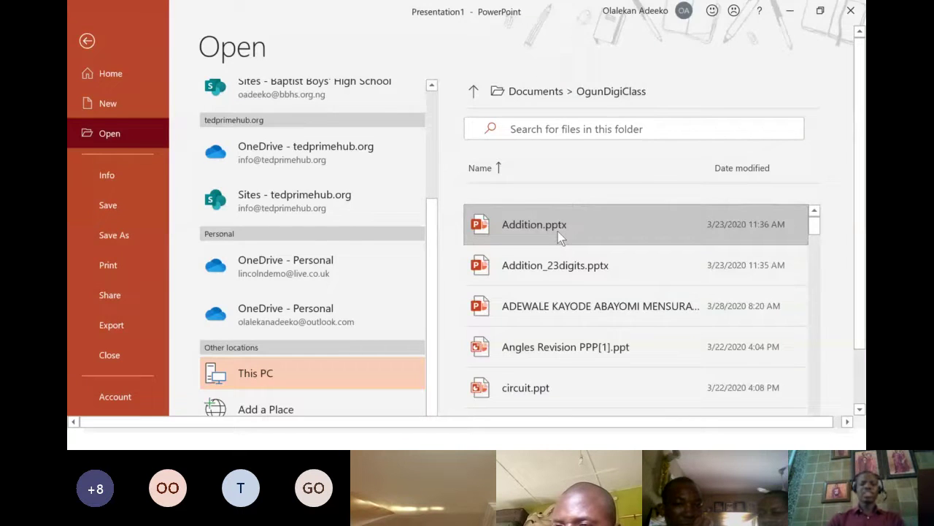
{"action": "left_click", "coordinate": [558, 231]}
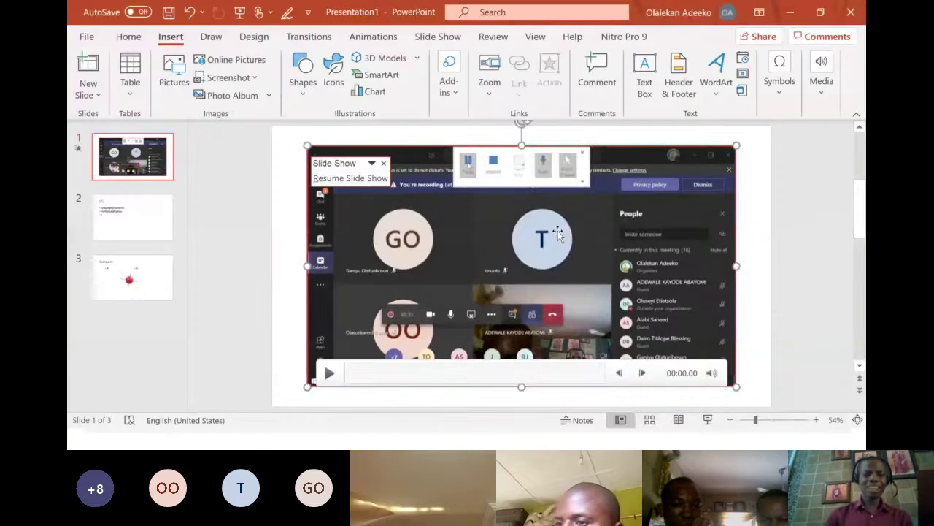
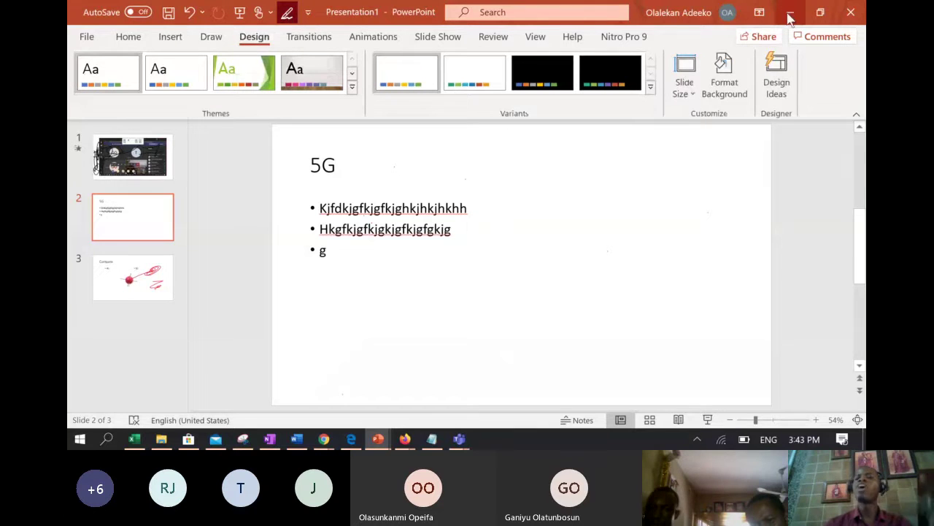
- Switch to Outlook in Chrome, open PowerPoint for the web from the app launcher and create a new blank presentation
{"action": "left_click", "coordinate": [788, 18]}
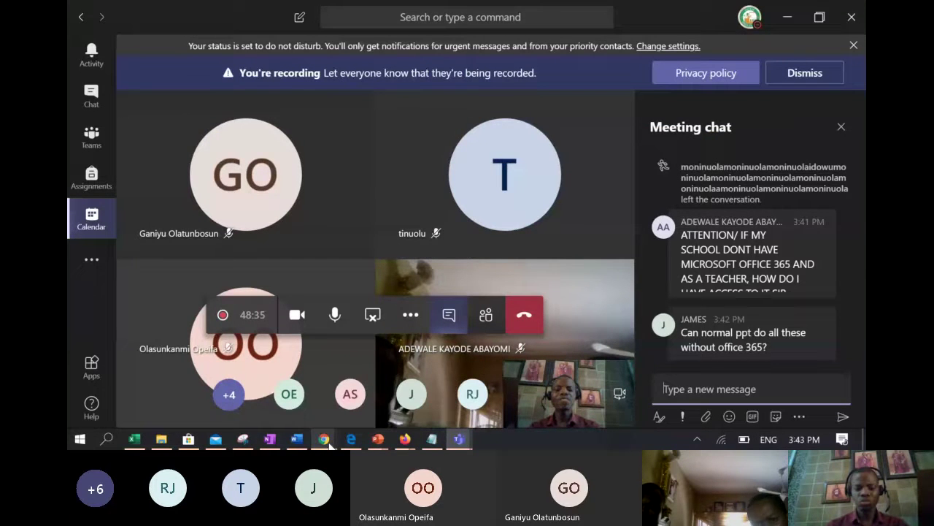
{"action": "mouse_move", "coordinate": [330, 445]}
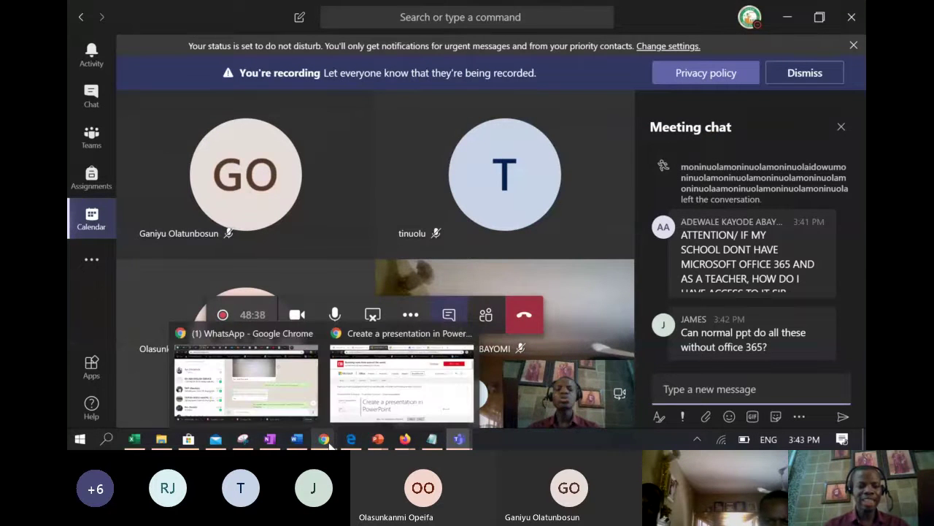
{"action": "left_click", "coordinate": [278, 395]}
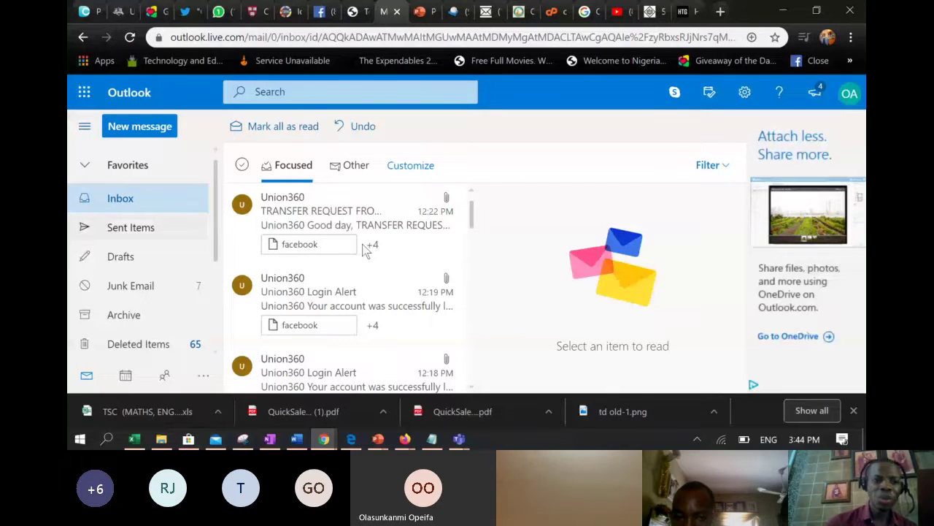
{"action": "left_click", "coordinate": [83, 92]}
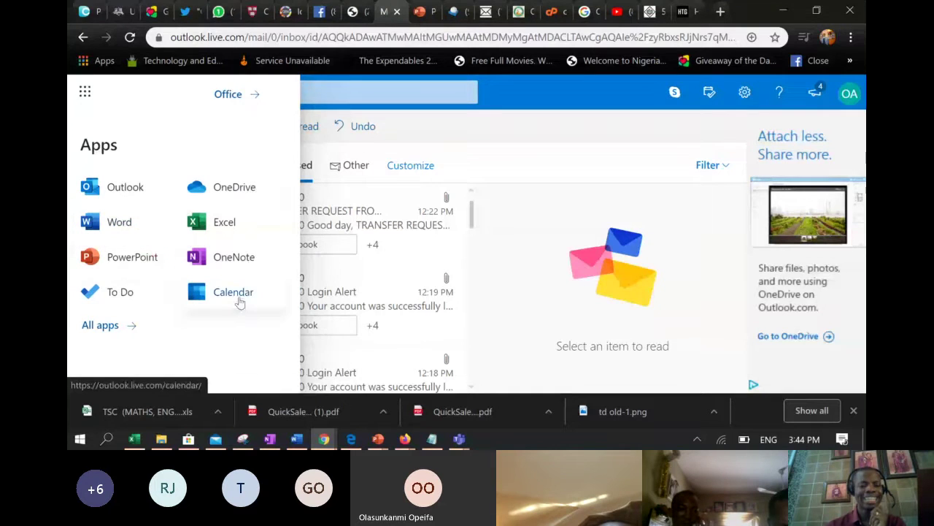
{"action": "left_click", "coordinate": [132, 259]}
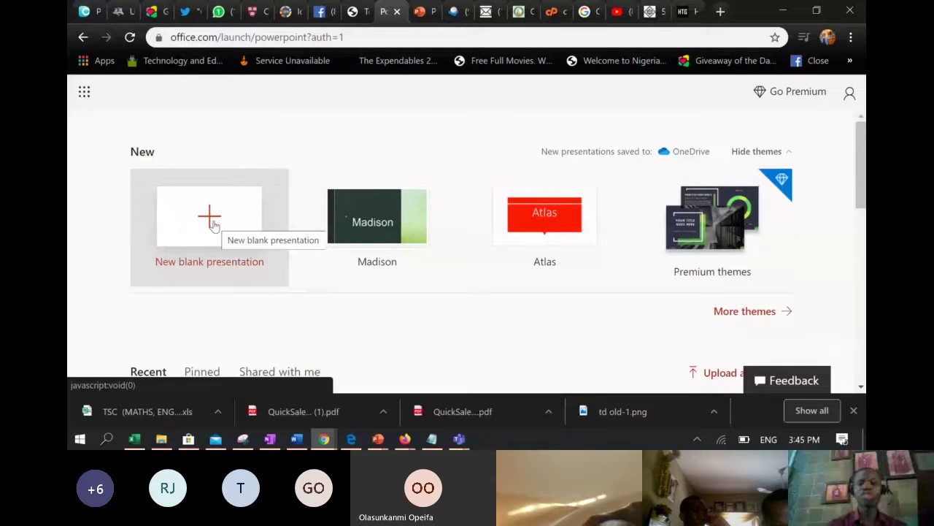
{"action": "left_click", "coordinate": [213, 222]}
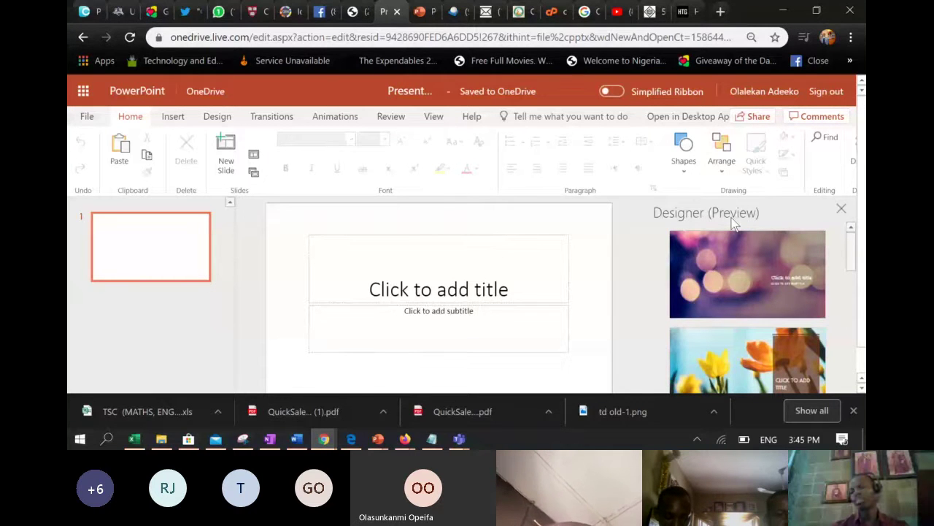
- Enter the title Airplane on slide 1 and look through the suggested Designer layouts
{"action": "left_click", "coordinate": [412, 285]}
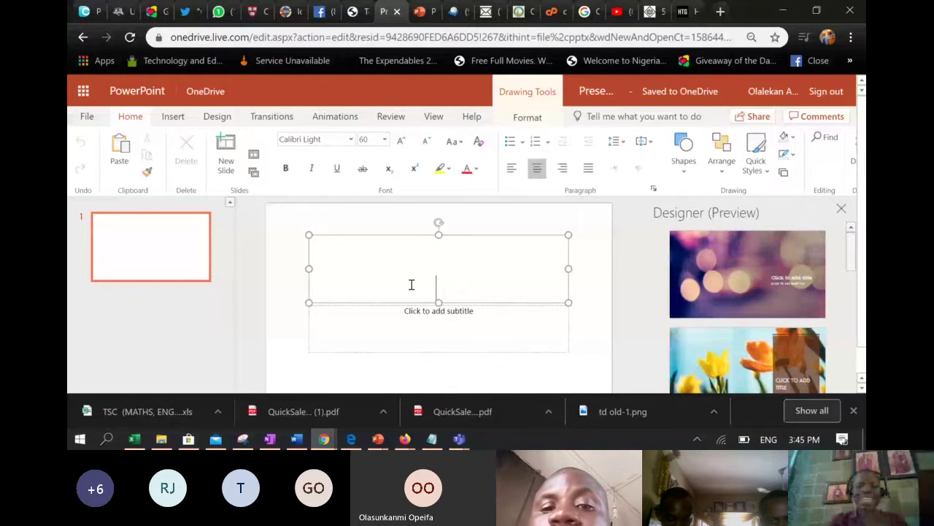
{"action": "type", "text": "Airplane"}
{"action": "left_click", "coordinate": [616, 299]}
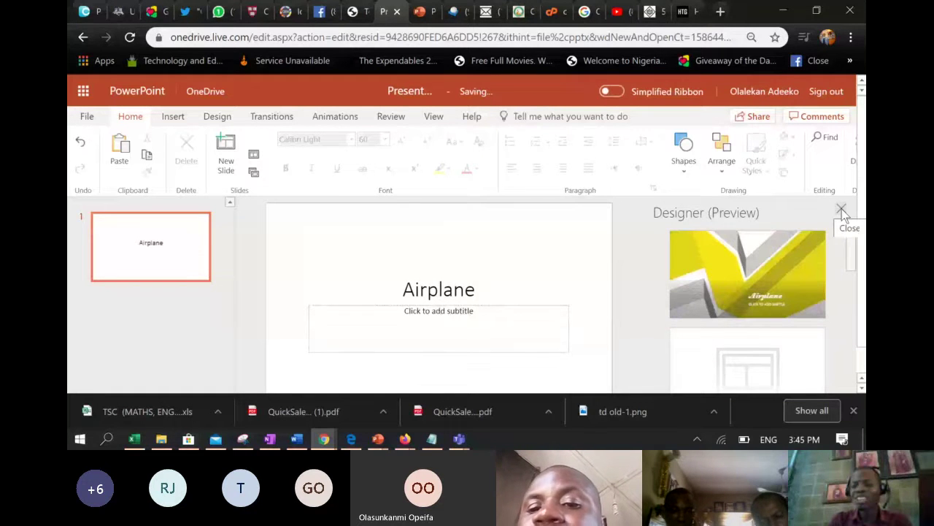
{"action": "scroll", "coordinate": [859, 381], "scroll_direction": "down", "scroll_amount": 2}
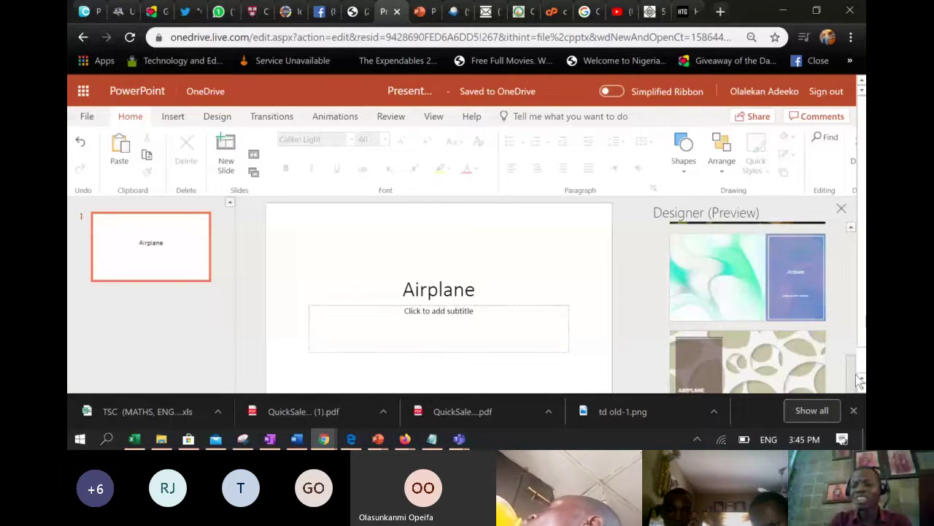
{"action": "left_click_drag", "start_coordinate": [860, 381], "coordinate": [851, 242]}
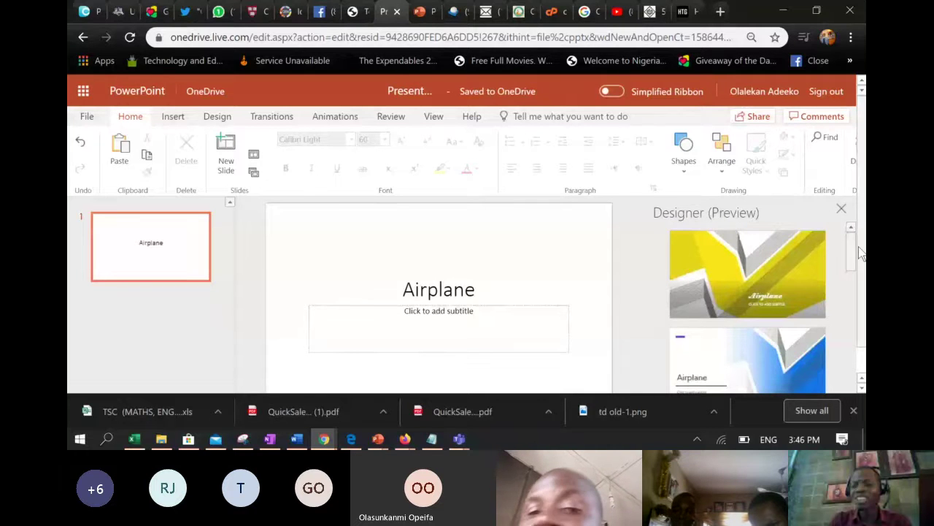
{"action": "scroll", "coordinate": [860, 252], "scroll_direction": "down", "scroll_amount": 5}
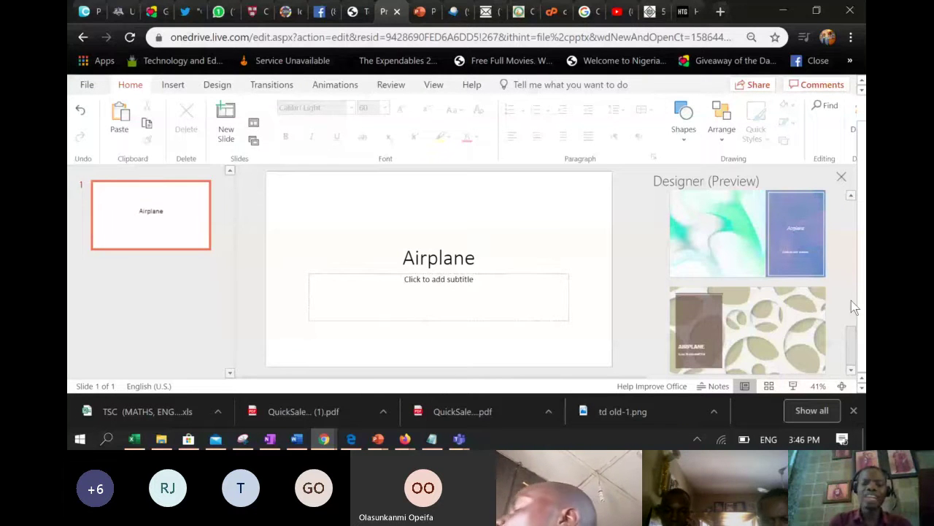
{"action": "scroll", "coordinate": [851, 300], "scroll_direction": "up", "scroll_amount": 10}
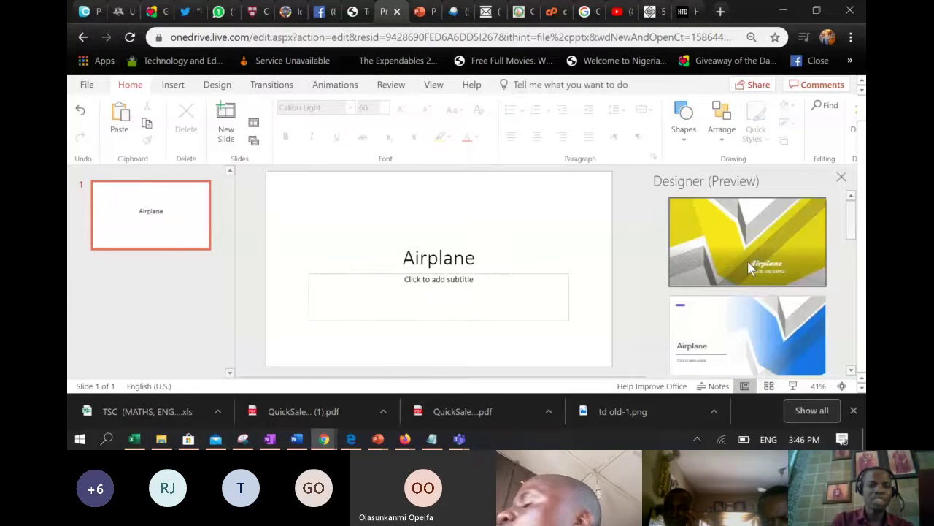
- Switch to Presentation1 in desktop PowerPoint and show the full gallery of themes
{"action": "left_click", "coordinate": [378, 439]}
{"action": "left_click", "coordinate": [434, 360]}
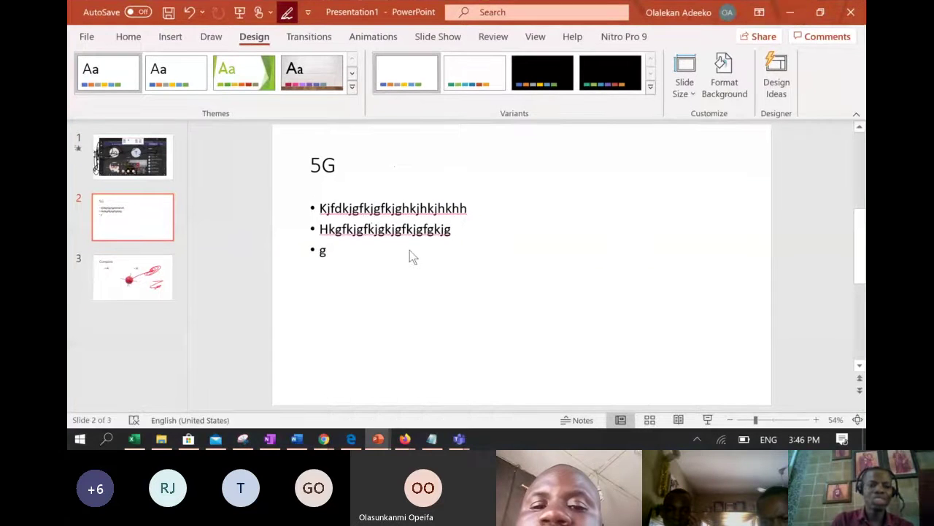
{"action": "left_click", "coordinate": [351, 88]}
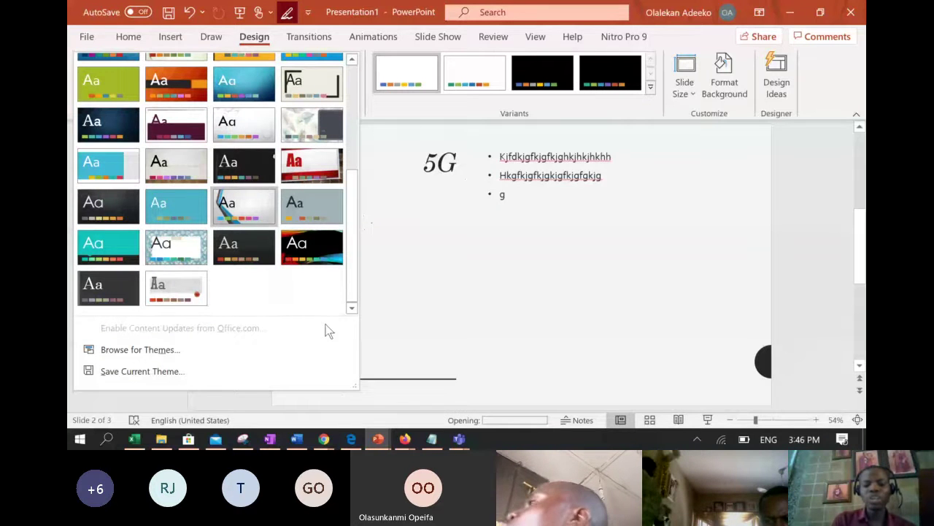
- Return to the online presentation in Chrome and apply the design idea with colourful cubes and a dark title panel
{"action": "left_click", "coordinate": [323, 440]}
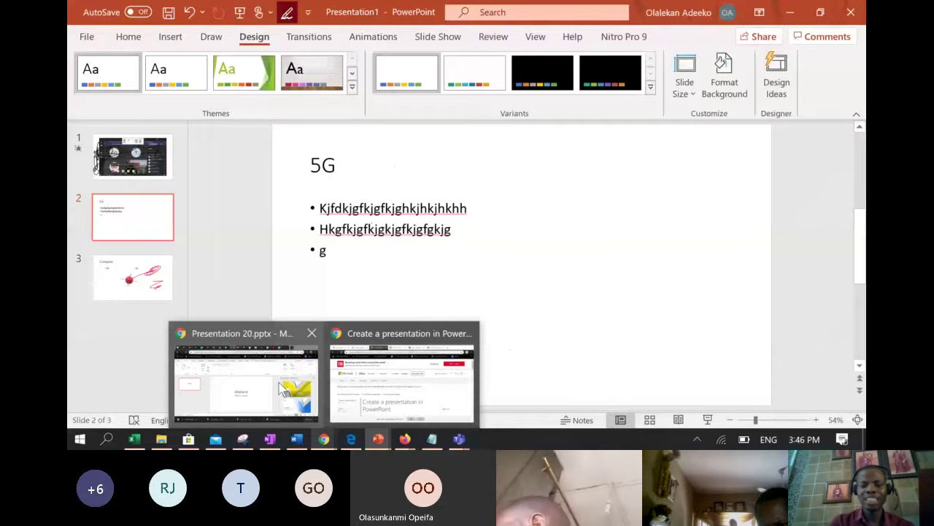
{"action": "left_click", "coordinate": [279, 382]}
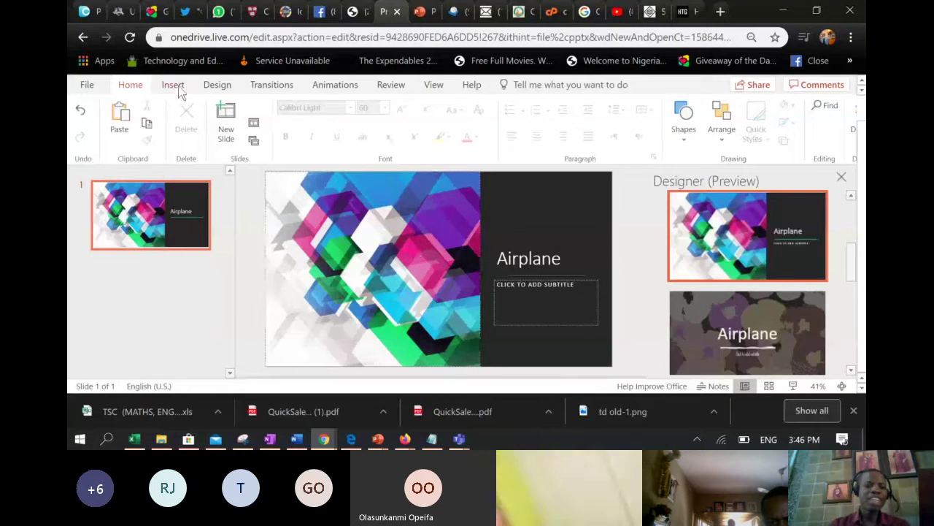
- Search Bing pictures for airplane and insert the first airplane photo on slide 1
{"action": "left_click", "coordinate": [173, 85]}
{"action": "left_click", "coordinate": [166, 118]}
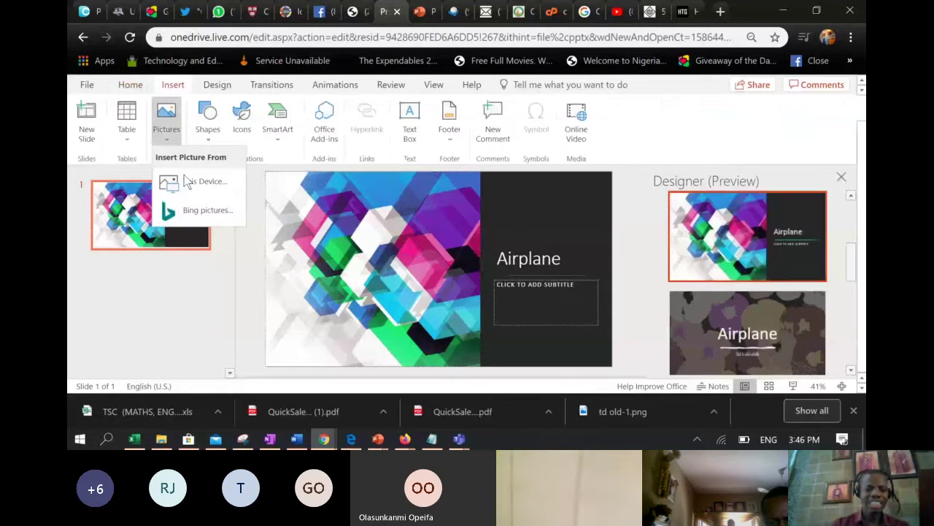
{"action": "left_click", "coordinate": [212, 205]}
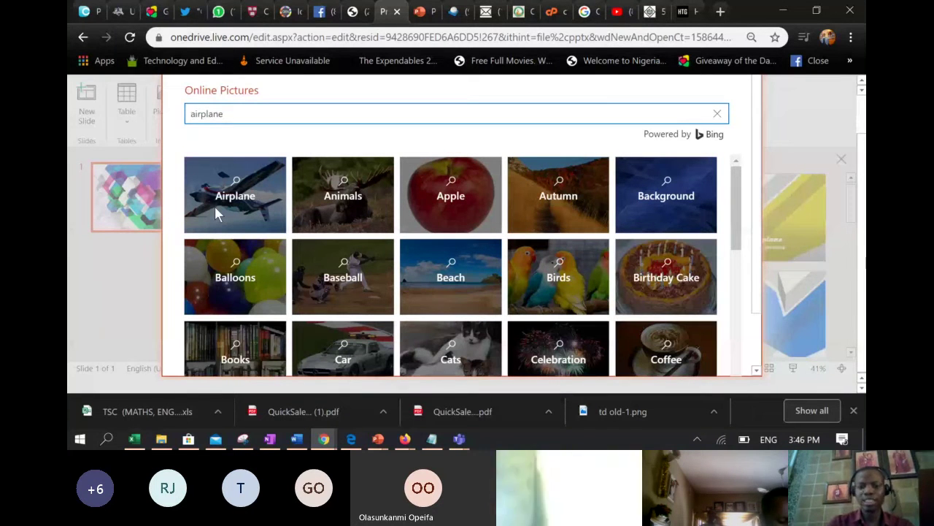
{"action": "key", "text": "Return"}
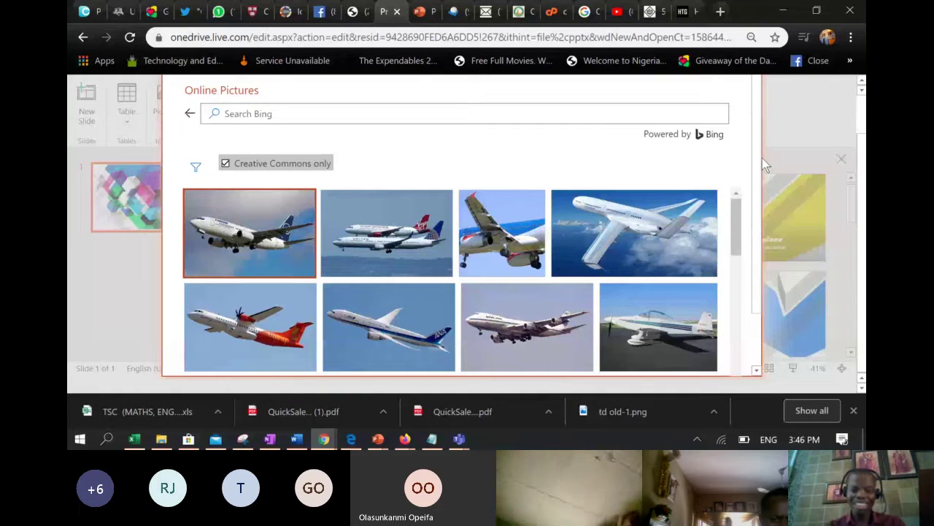
{"action": "scroll", "coordinate": [759, 231], "scroll_direction": "down", "scroll_amount": 1}
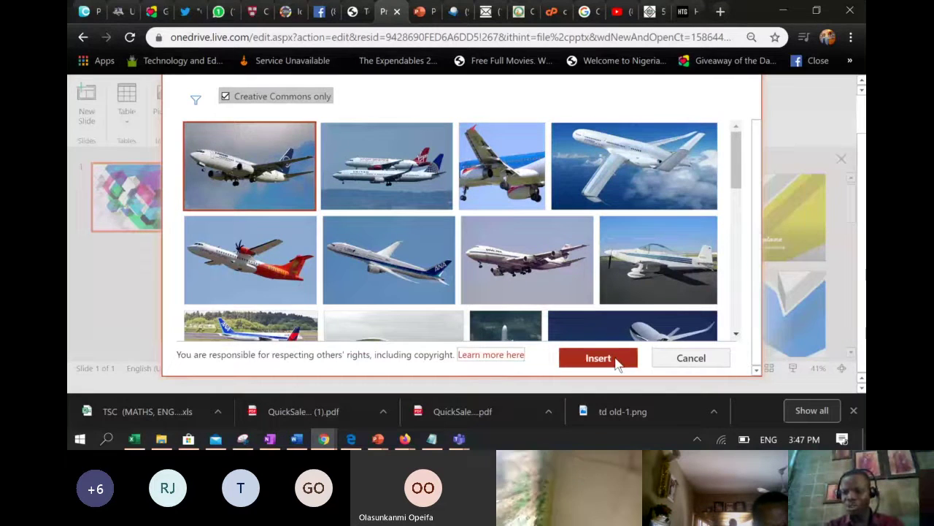
{"action": "left_click", "coordinate": [599, 359]}
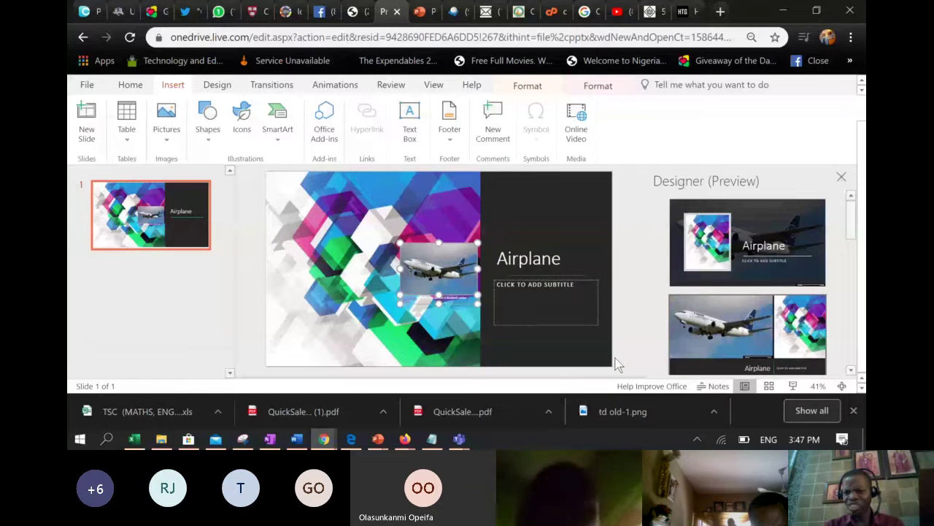
- Apply the design idea with the darkened airplane background and framed cube picture, and delete the subtitle placeholder
{"action": "left_click_drag", "start_coordinate": [851, 218], "coordinate": [853, 291]}
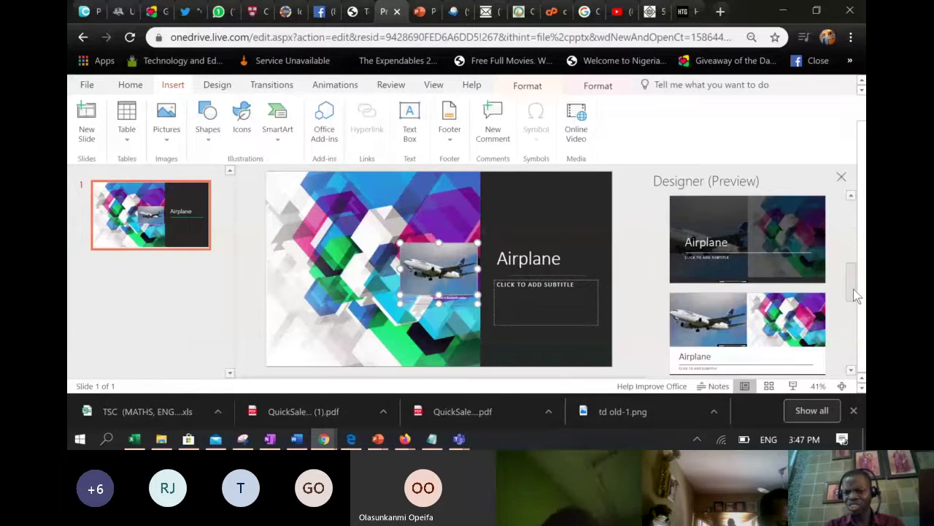
{"action": "left_click", "coordinate": [762, 289]}
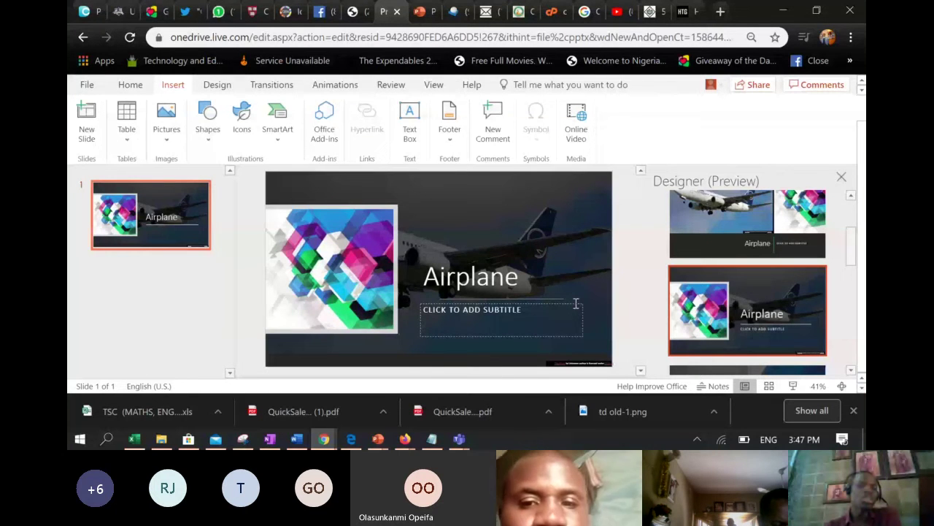
{"action": "key", "text": "Delete"}
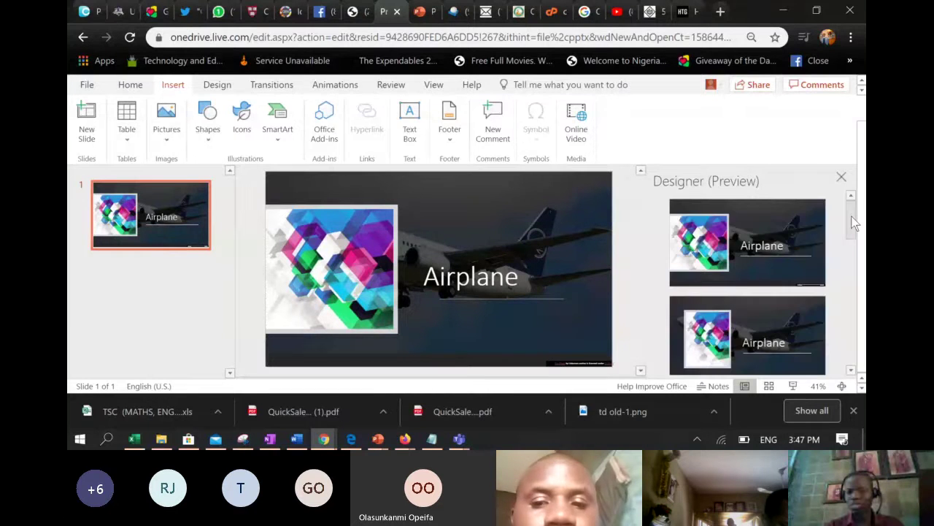
- Browse the design ideas for the Airplane slide, closing and reopening Designer, and look at the additional themes
{"action": "left_click_drag", "start_coordinate": [851, 215], "coordinate": [853, 273]}
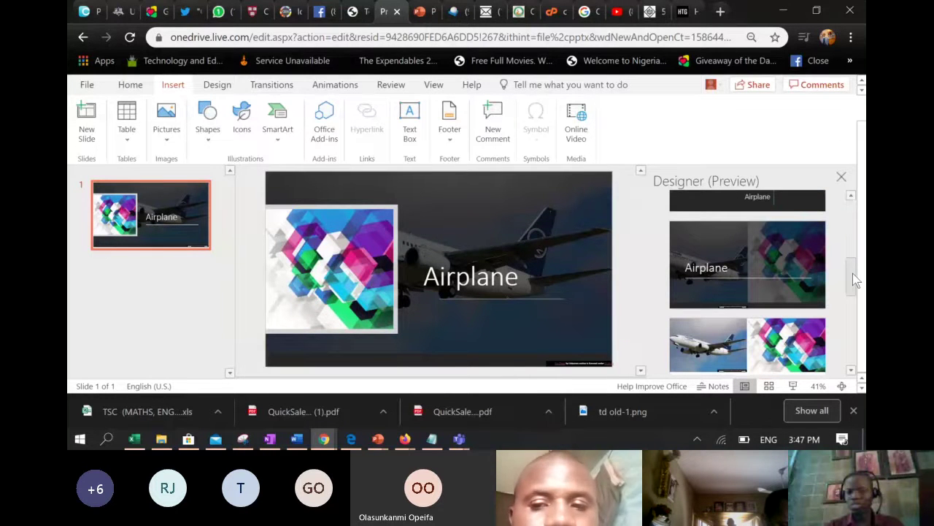
{"action": "left_click_drag", "start_coordinate": [852, 273], "coordinate": [830, 241]}
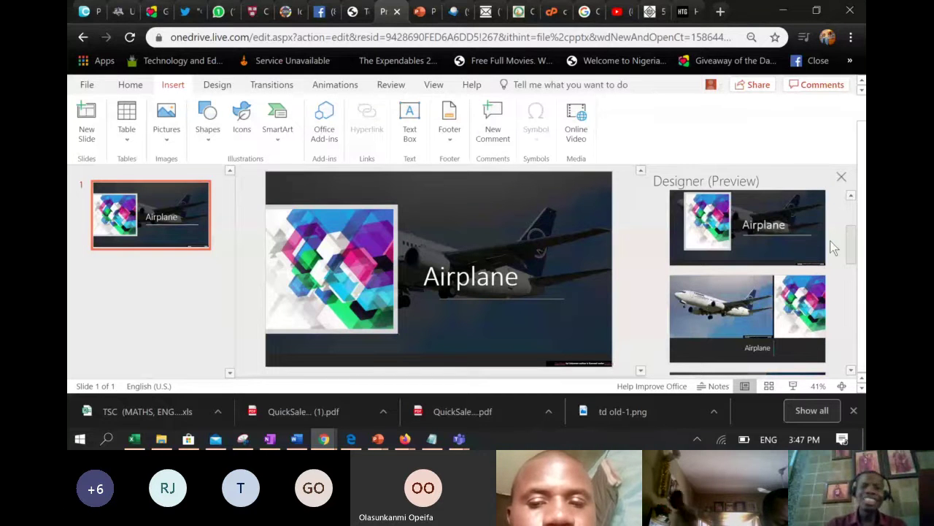
{"action": "left_click_drag", "start_coordinate": [830, 240], "coordinate": [830, 292]}
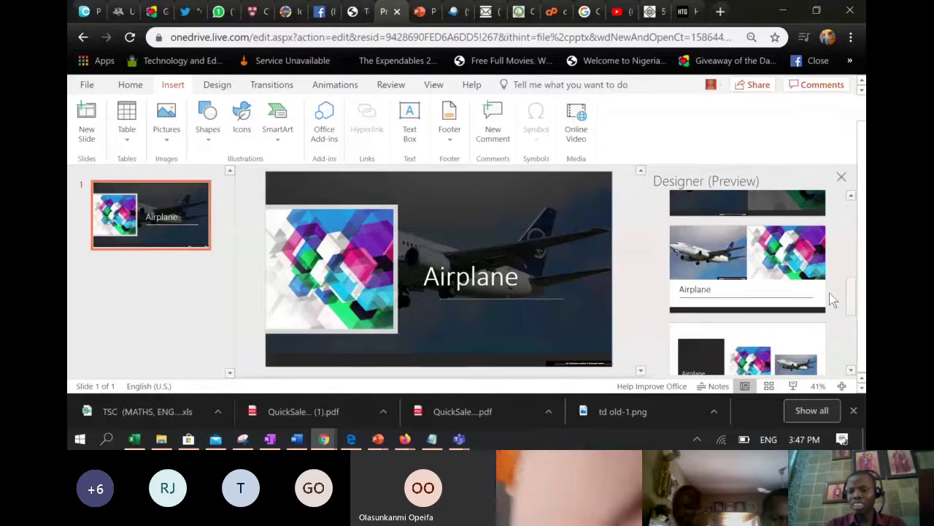
{"action": "left_click", "coordinate": [841, 177]}
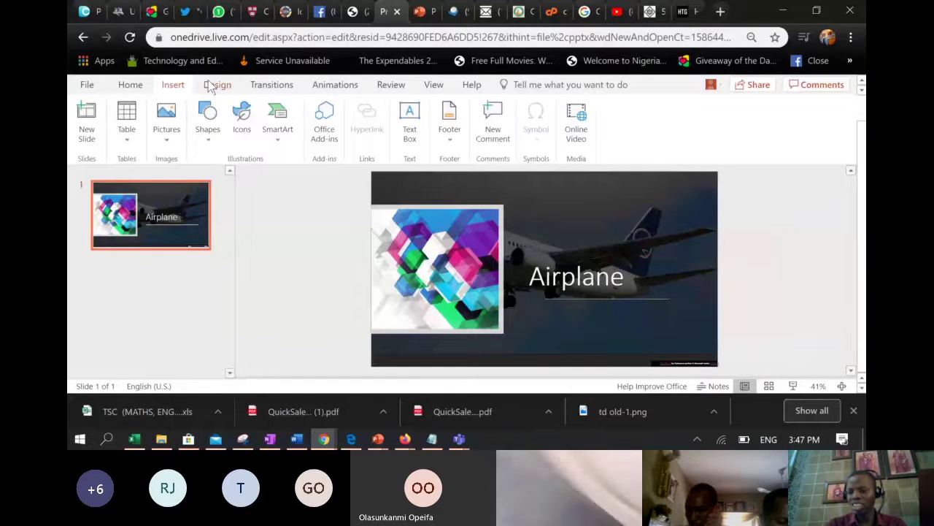
{"action": "left_click", "coordinate": [216, 85]}
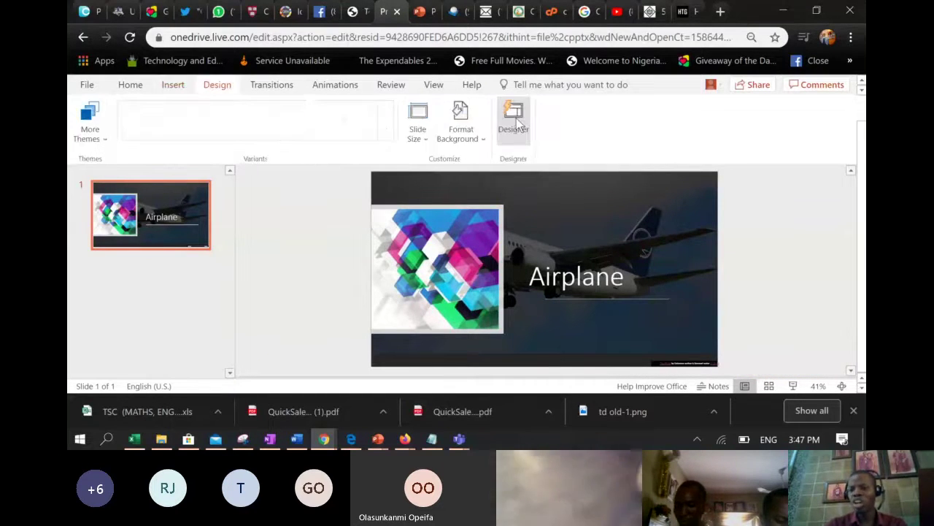
{"action": "left_click", "coordinate": [517, 124]}
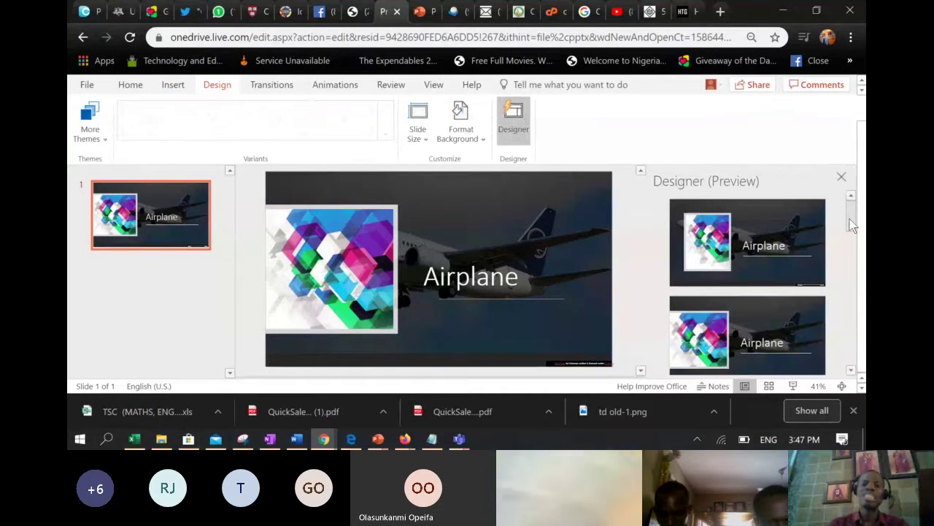
{"action": "left_click_drag", "start_coordinate": [849, 219], "coordinate": [859, 332]}
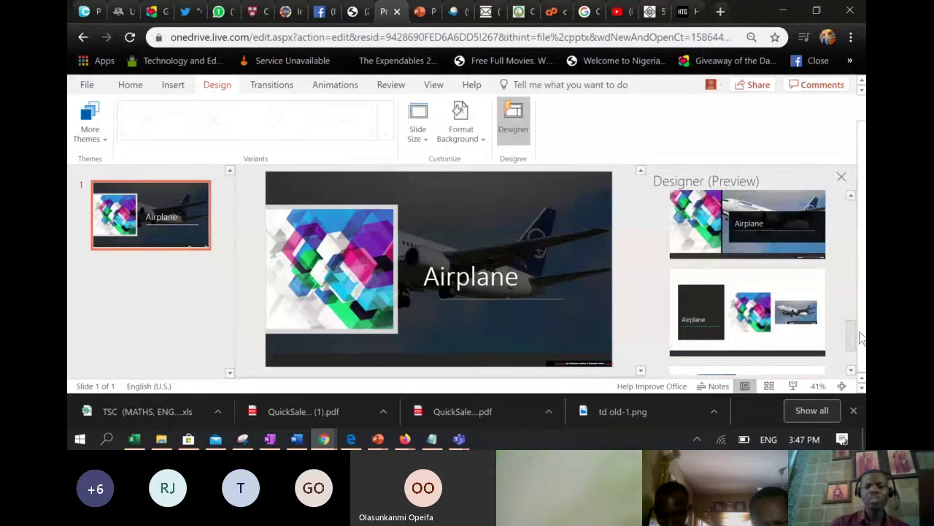
{"action": "left_click", "coordinate": [79, 135]}
{"action": "left_click", "coordinate": [207, 333]}
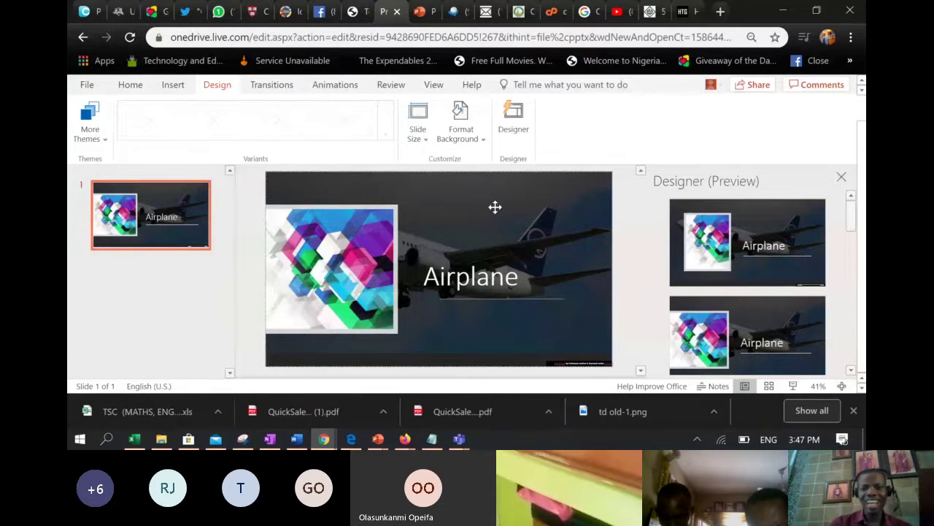
- Add a Title and Content slide after the Airplane slide and give it the title "Types of Airplanes"
{"action": "left_click", "coordinate": [129, 84]}
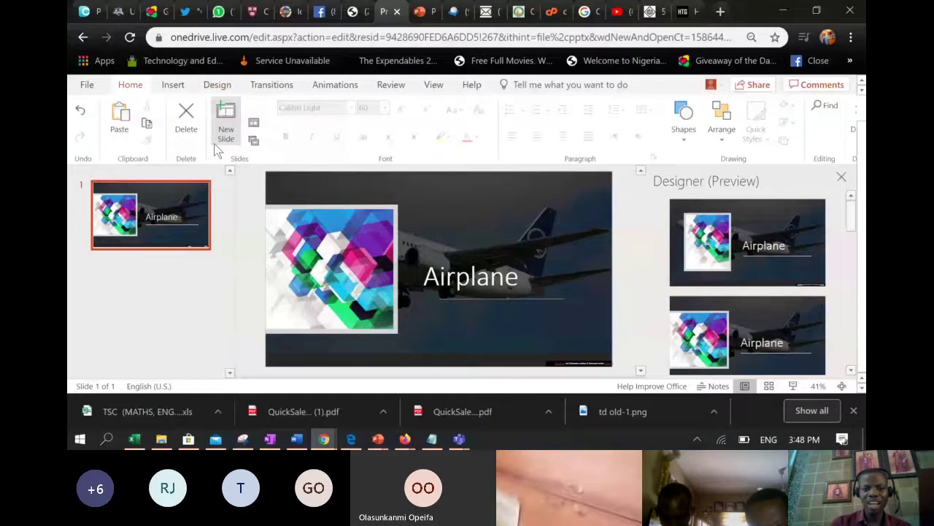
{"action": "left_click", "coordinate": [225, 124]}
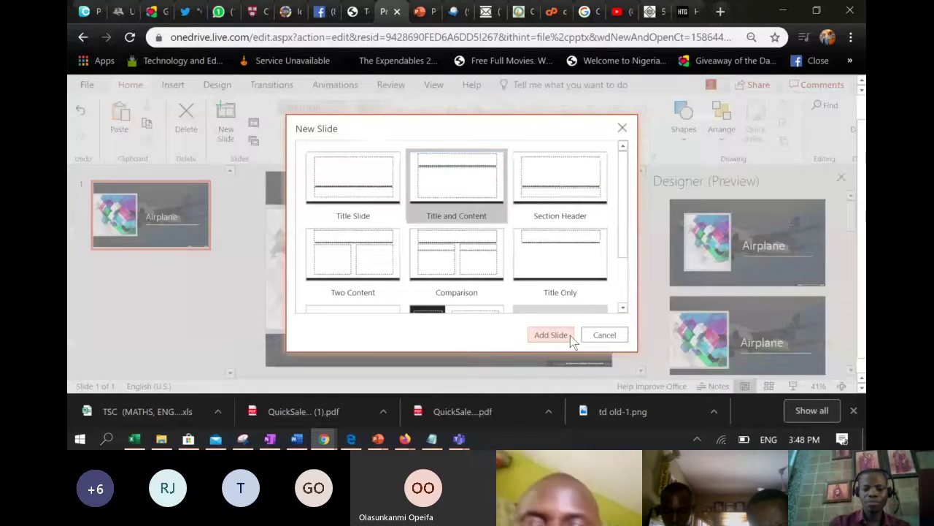
{"action": "left_click", "coordinate": [552, 334]}
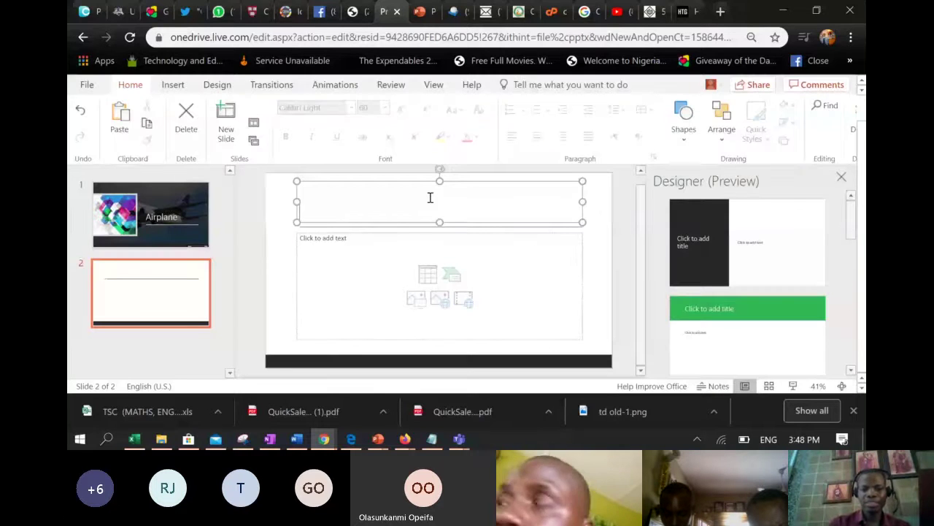
{"action": "type", "text": "Types of Ai"}
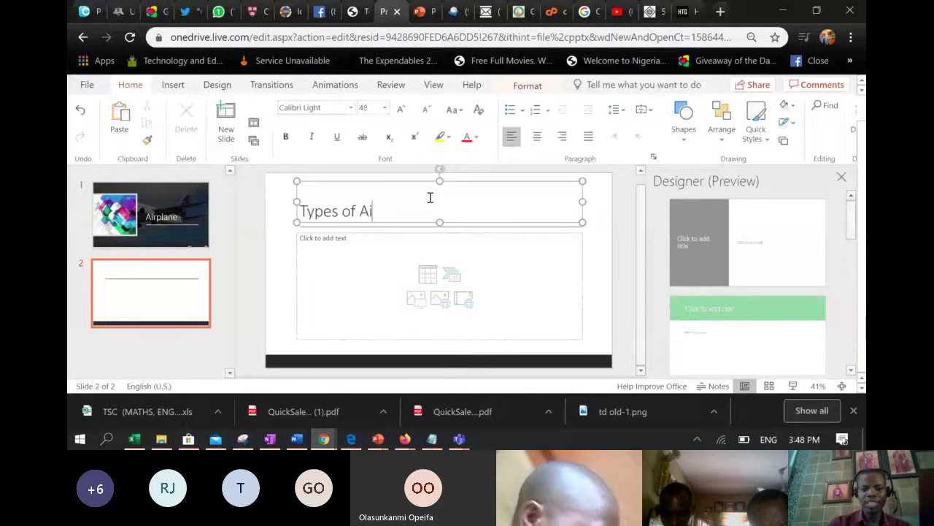
{"action": "type", "text": "rplanes"}
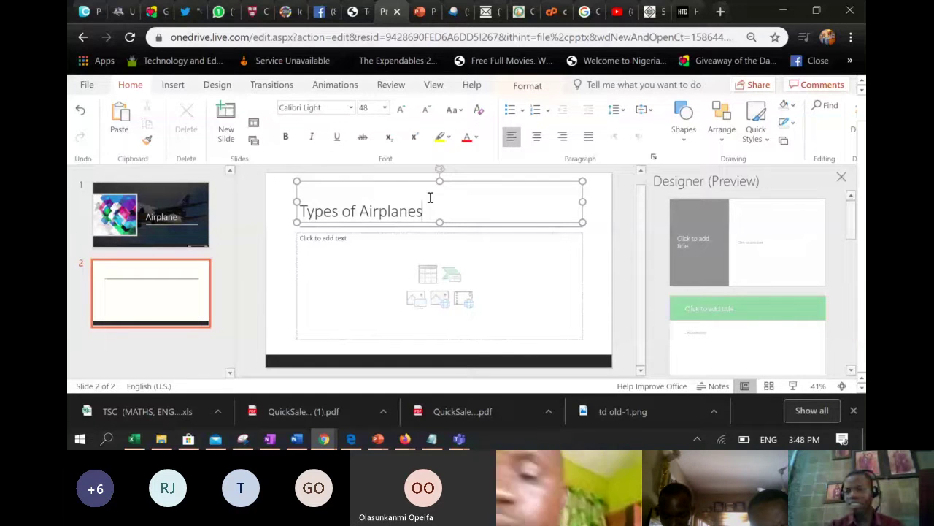
{"action": "left_click", "coordinate": [807, 234]}
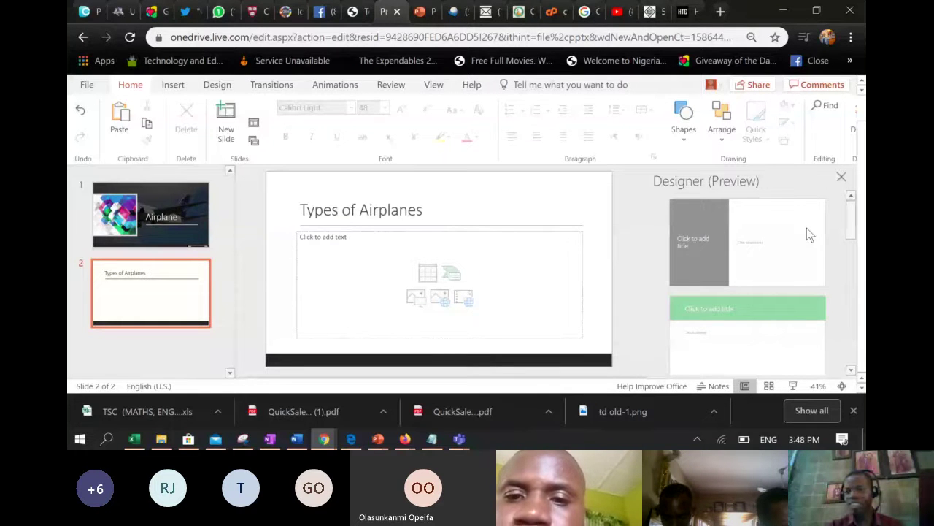
- Enter the lines "Sfdfgfggff", "dhgfggfgf" and "hfhfhfhf" in slide 2's content placeholder and apply the dark design idea with three green-backed cards
{"action": "left_click", "coordinate": [357, 237]}
{"action": "type", "text": "Sfdfgfggff"}
{"action": "key", "text": "Return"}
{"action": "type", "text": "dhgfggfgf"}
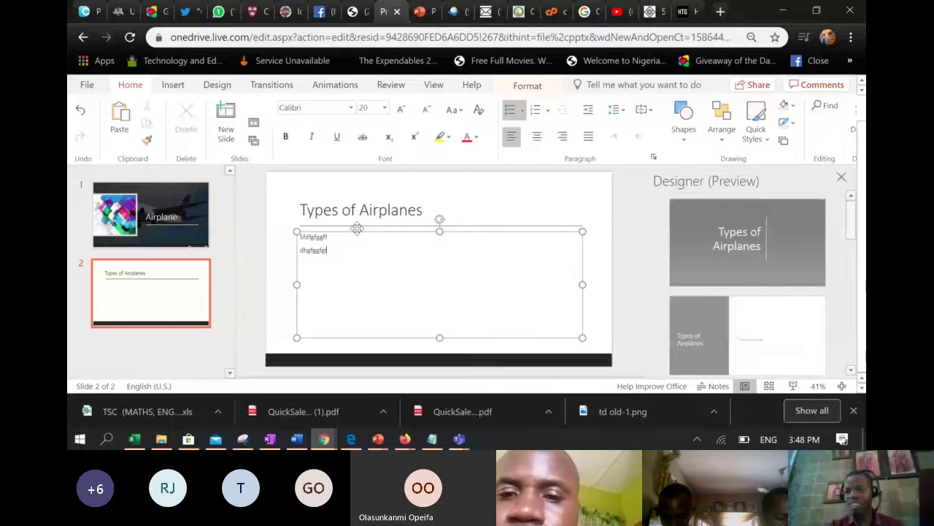
{"action": "key", "text": "Return"}
{"action": "type", "text": "hfhfhfhf"}
{"action": "key", "text": "Return"}
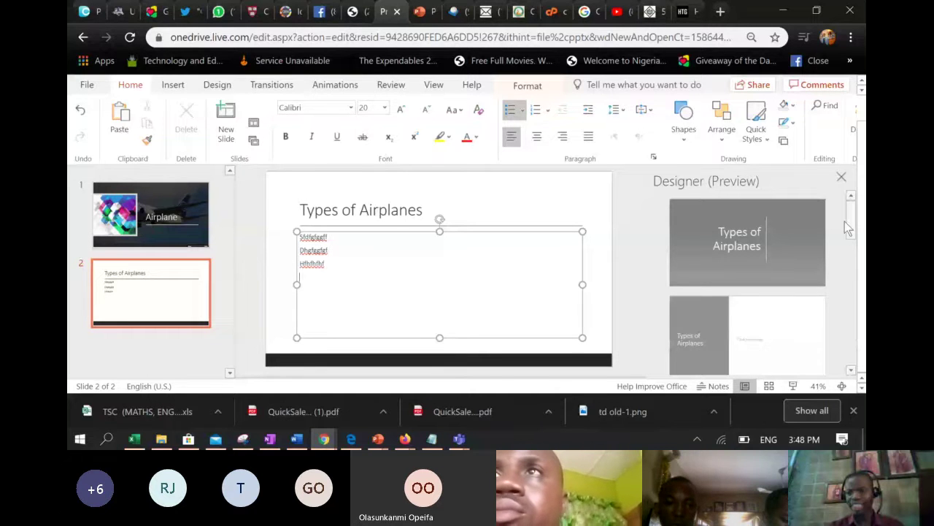
{"action": "left_click_drag", "start_coordinate": [849, 221], "coordinate": [852, 245]}
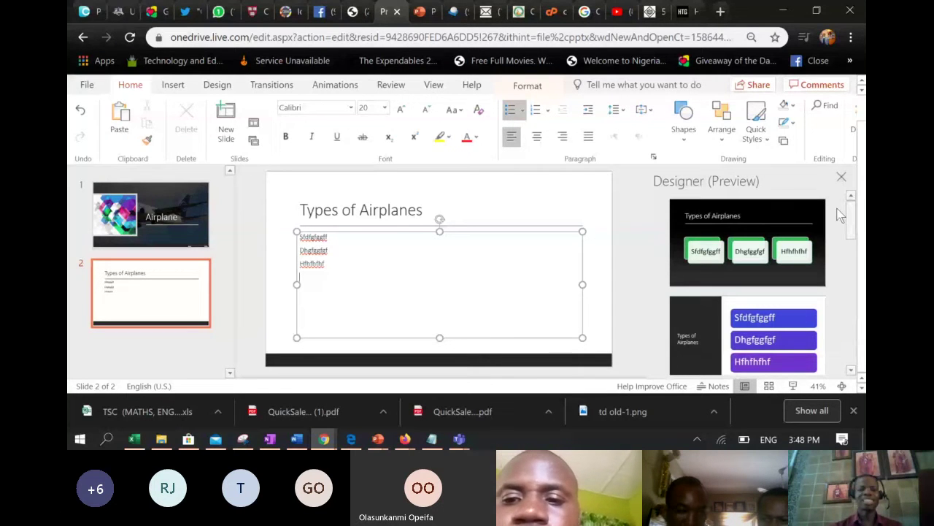
{"action": "left_click", "coordinate": [744, 246]}
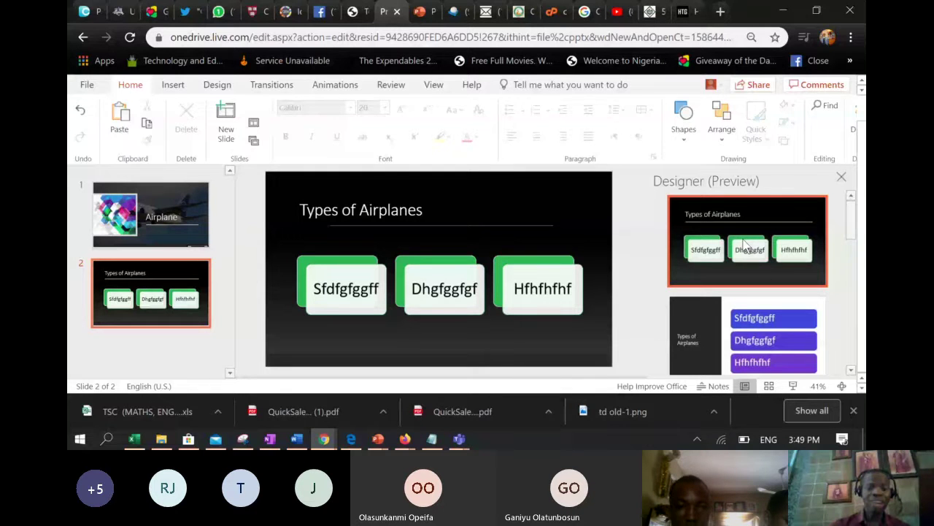
- Add a third slide after the Types of Airplanes slide and change its layout to Title Slide
{"action": "left_click", "coordinate": [271, 85]}
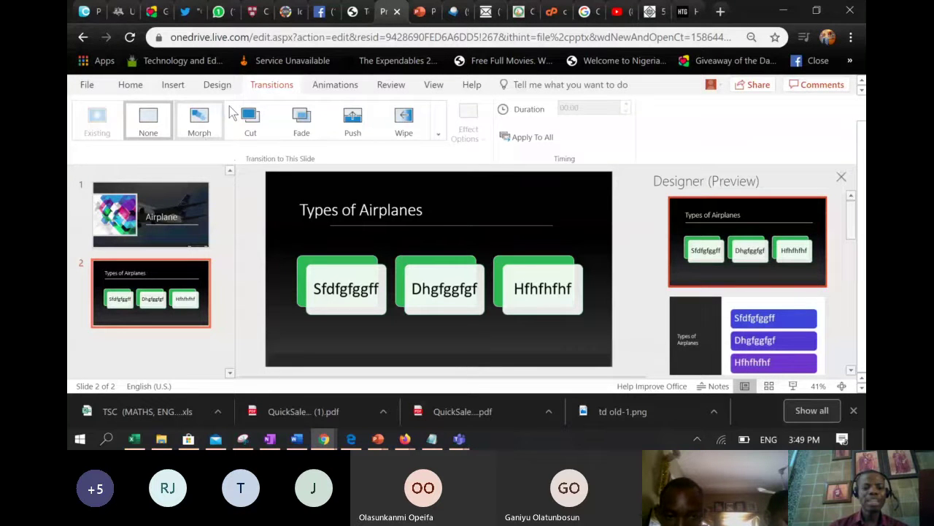
{"action": "key", "text": "ctrl+m"}
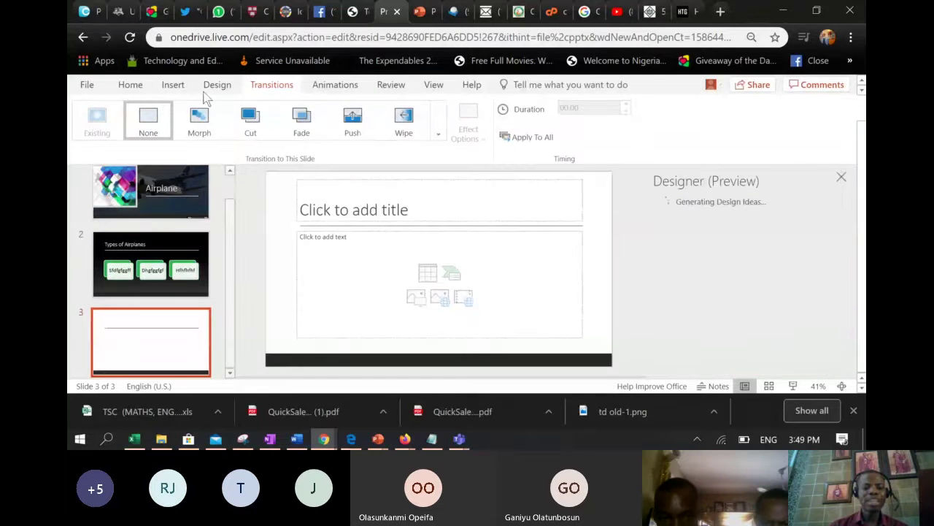
{"action": "left_click", "coordinate": [128, 87]}
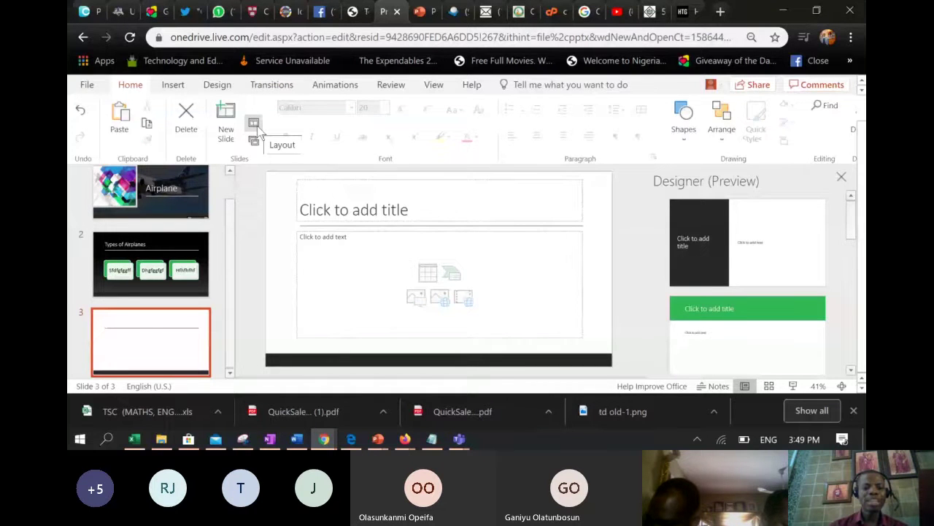
{"action": "left_click", "coordinate": [256, 124]}
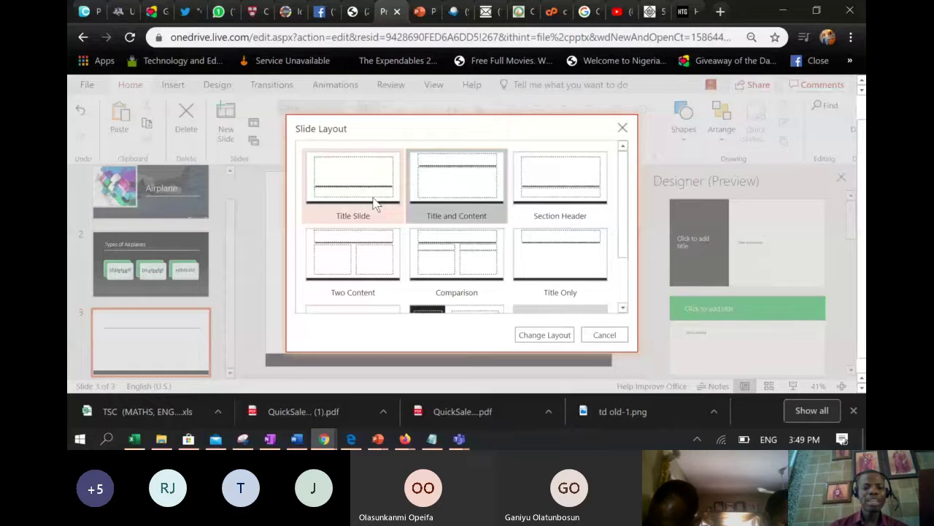
{"action": "left_click", "coordinate": [373, 203]}
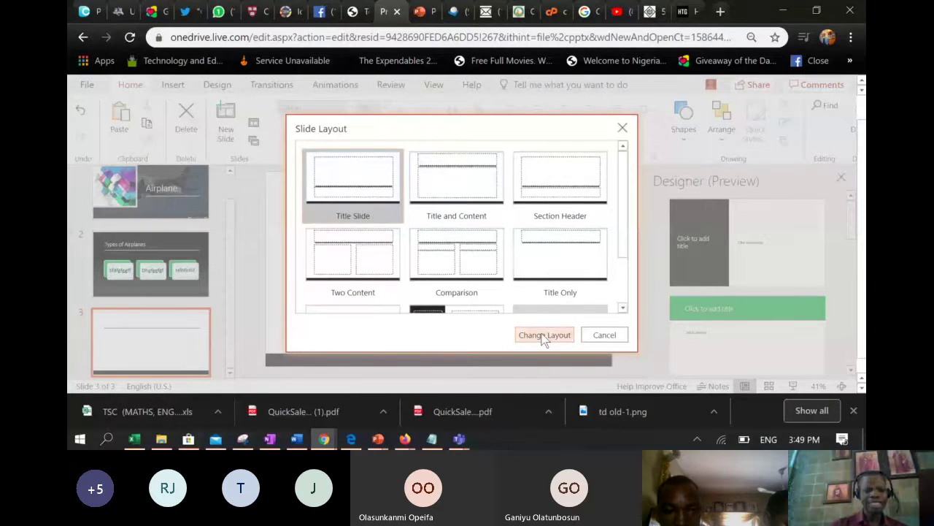
{"action": "left_click", "coordinate": [543, 335]}
- Insert the whole red apple photo on a white background from Bing pictures on slide 3
{"action": "left_click", "coordinate": [174, 86]}
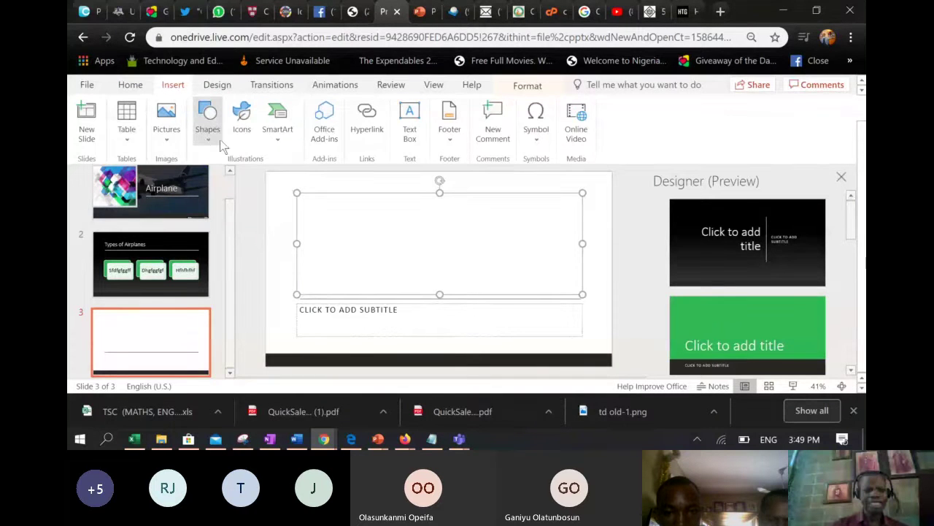
{"action": "left_click", "coordinate": [166, 121]}
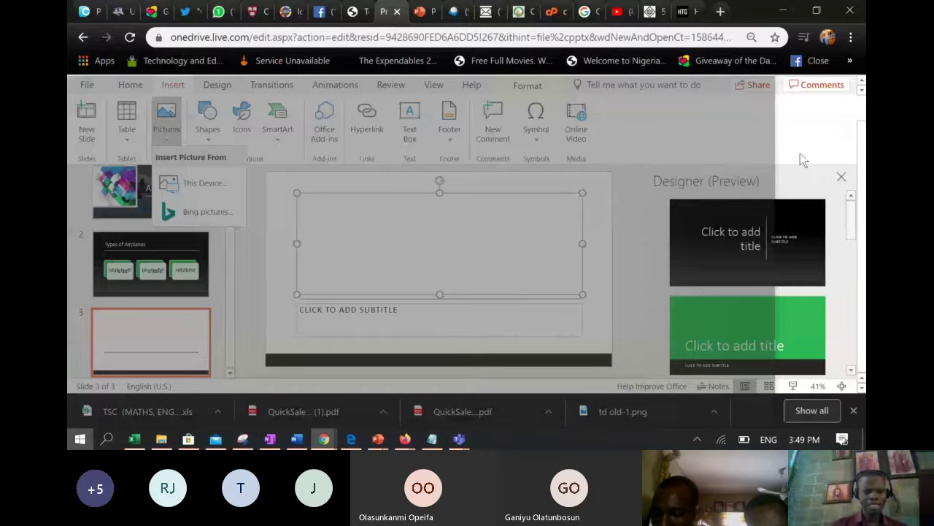
{"action": "left_click", "coordinate": [200, 211]}
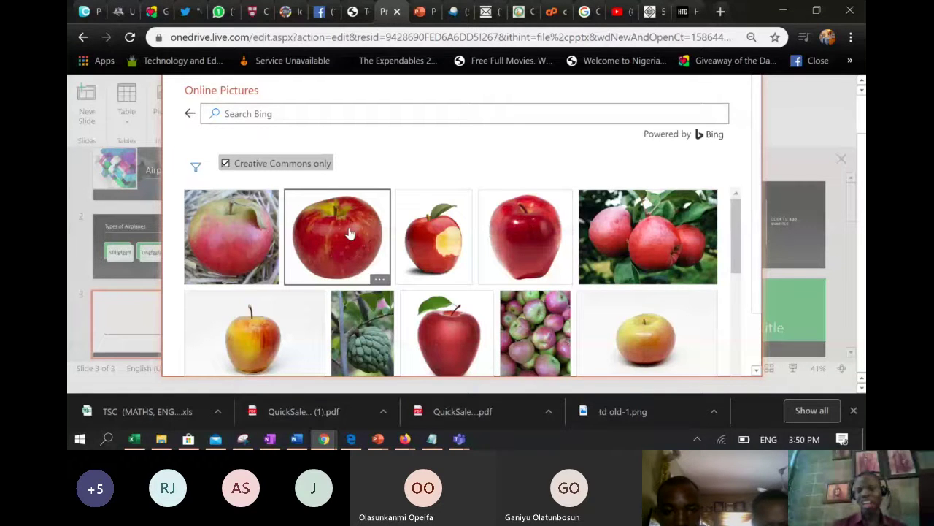
{"action": "left_click", "coordinate": [525, 235]}
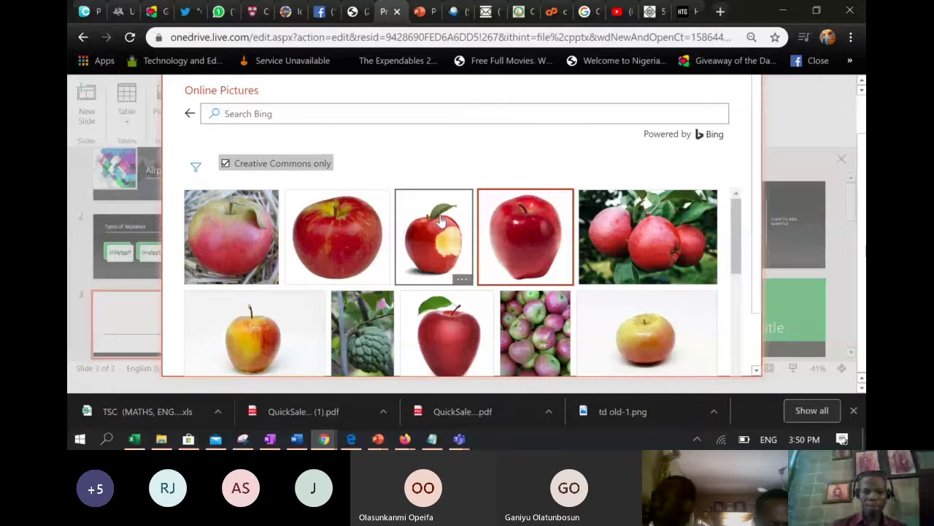
{"action": "key", "text": "Return"}
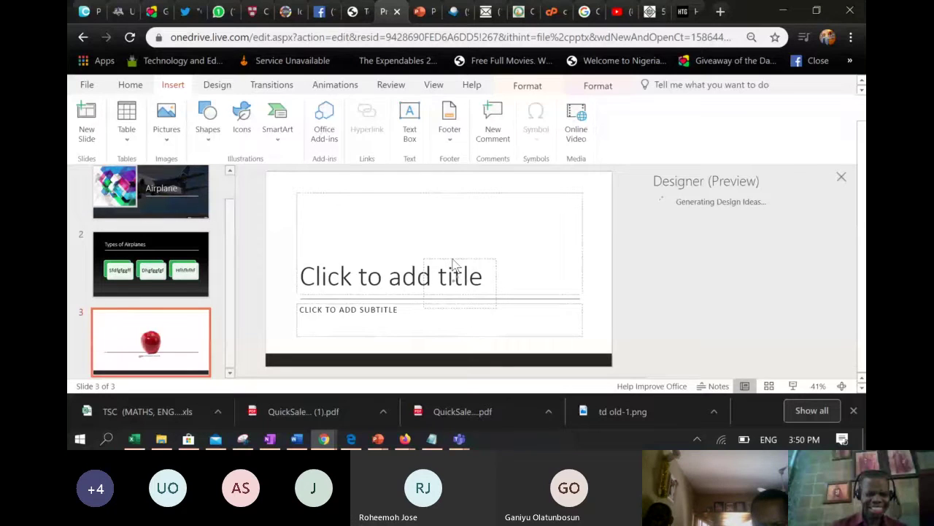
- Duplicate slide 3 containing the red apple picture
{"action": "scroll", "coordinate": [230, 339], "scroll_direction": "up", "scroll_amount": 1}
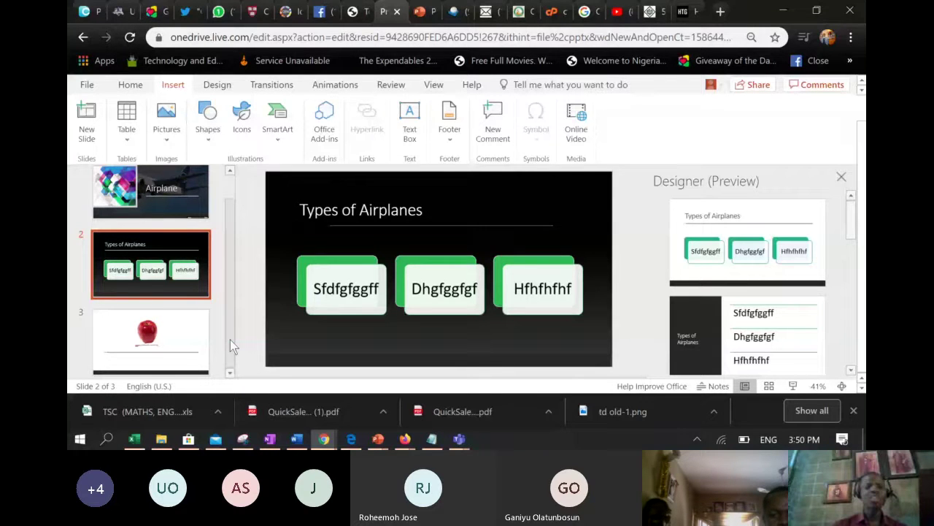
{"action": "key", "text": "Down"}
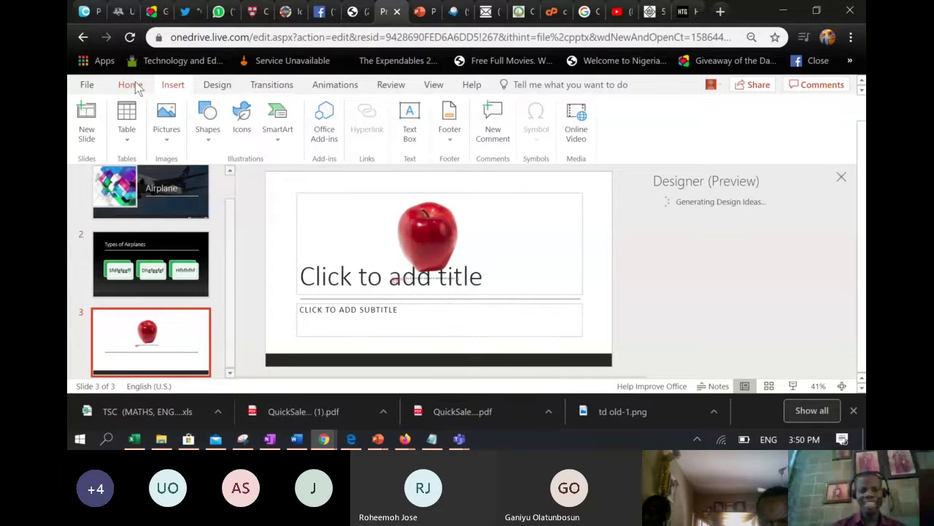
{"action": "left_click", "coordinate": [130, 85]}
{"action": "left_click", "coordinate": [253, 140]}
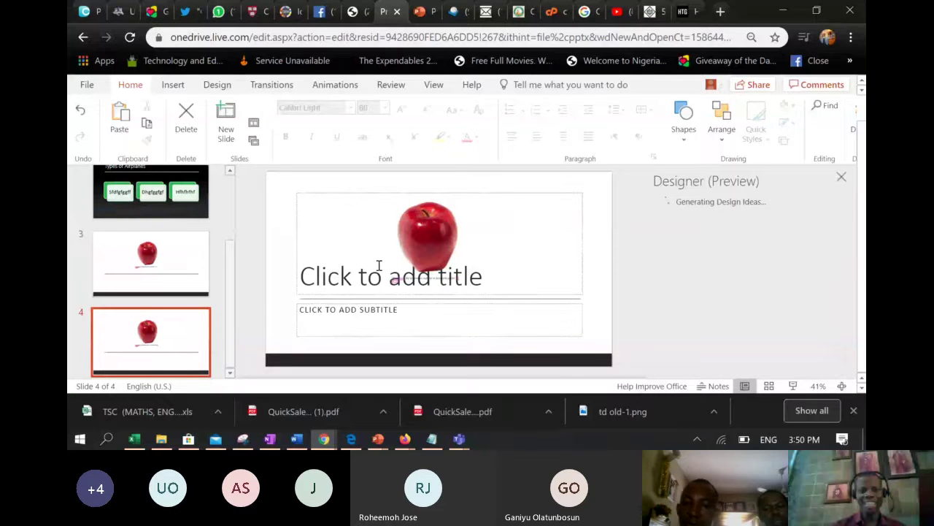
{"action": "left_click", "coordinate": [435, 235]}
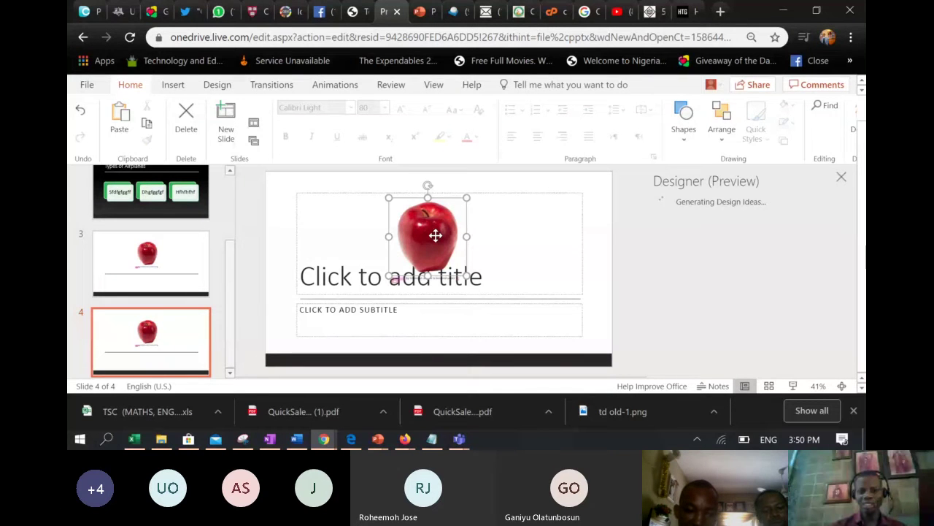
{"action": "right_click", "coordinate": [435, 235]}
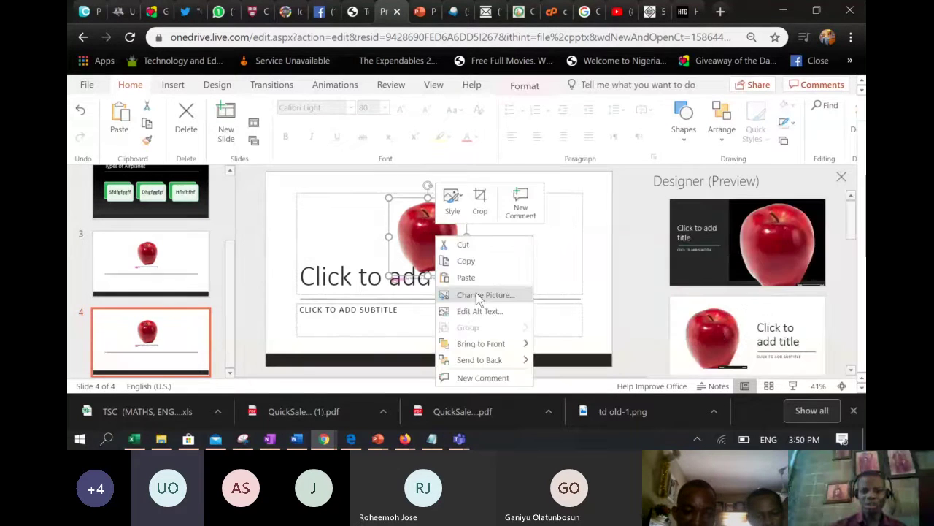
{"action": "left_click", "coordinate": [479, 295]}
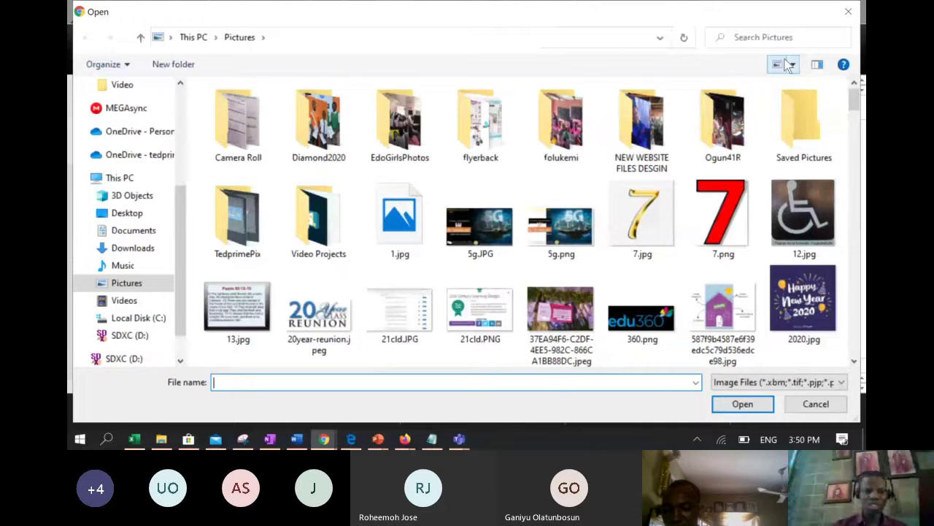
{"action": "key", "text": "Escape"}
- Move the apple picture on slide 4 to the lower-right corner of the slide
{"action": "left_click_drag", "start_coordinate": [490, 255], "coordinate": [582, 326]}
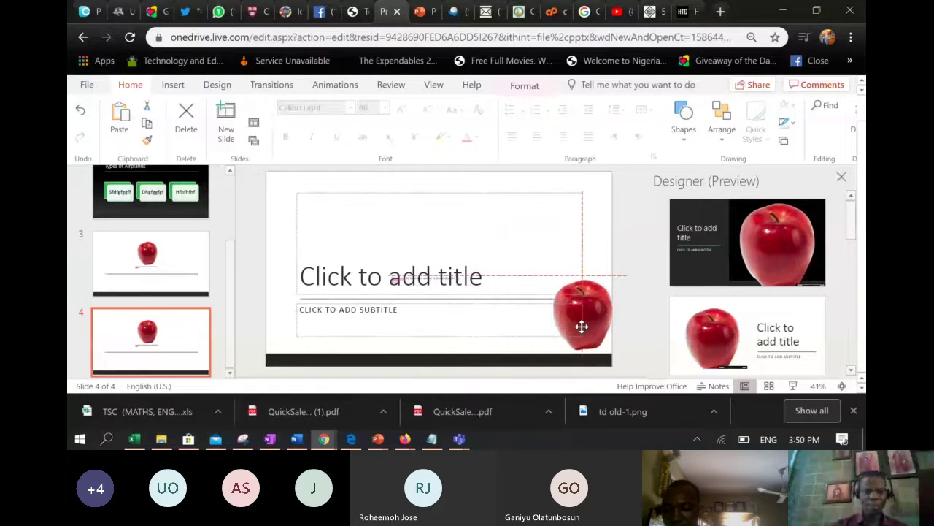
{"action": "left_click_drag", "start_coordinate": [582, 326], "coordinate": [581, 330]}
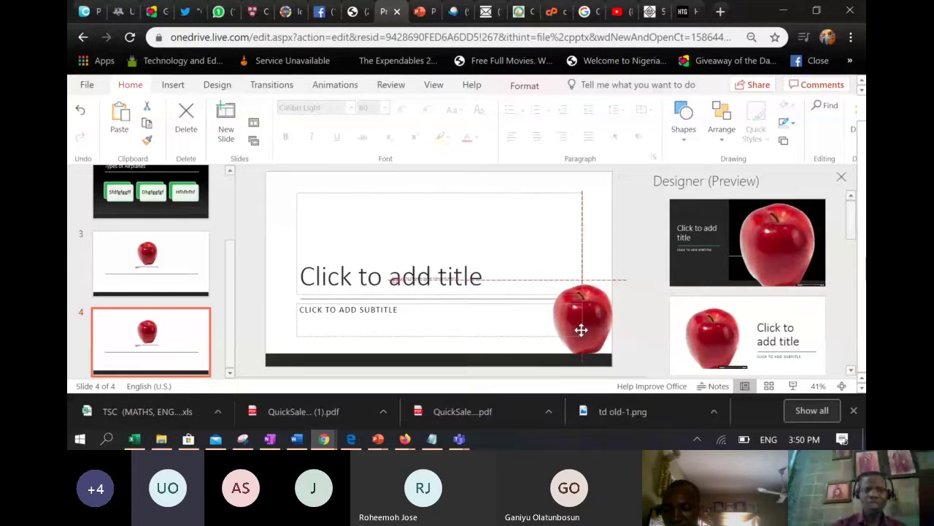
- Apply a slide transition to both apple slides, 3 and 4
{"action": "left_click", "coordinate": [133, 252]}
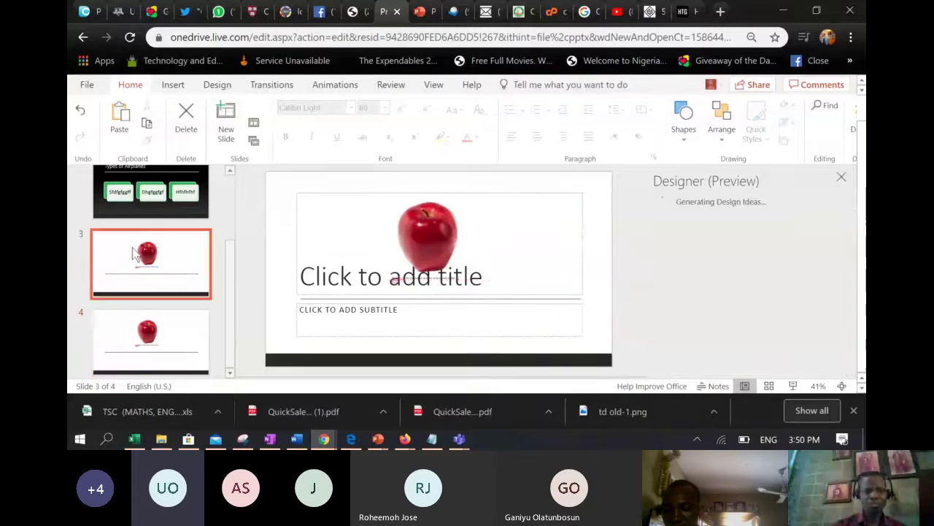
{"action": "left_click", "coordinate": [272, 85]}
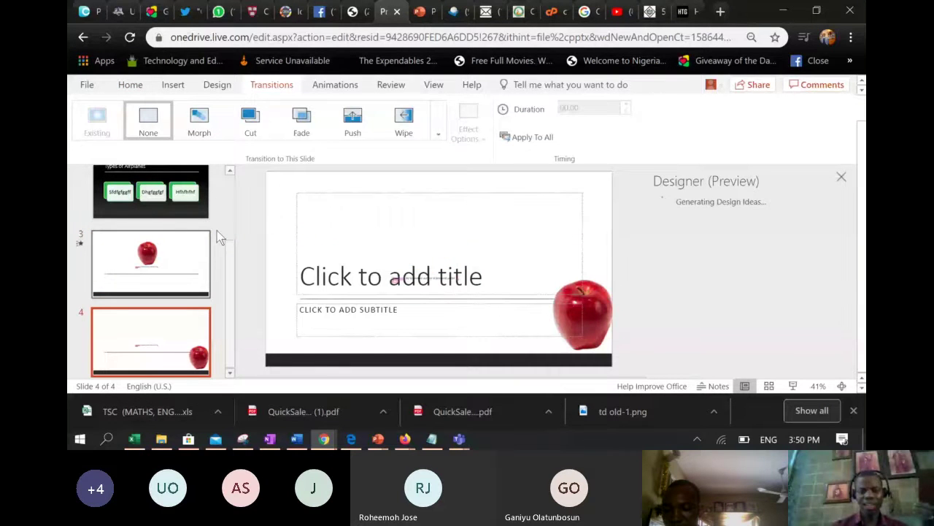
{"action": "left_click", "coordinate": [213, 232]}
- Run the slide show from the beginning and advance through to the last slide to view the transition between the apple slides
{"action": "left_click", "coordinate": [434, 84]}
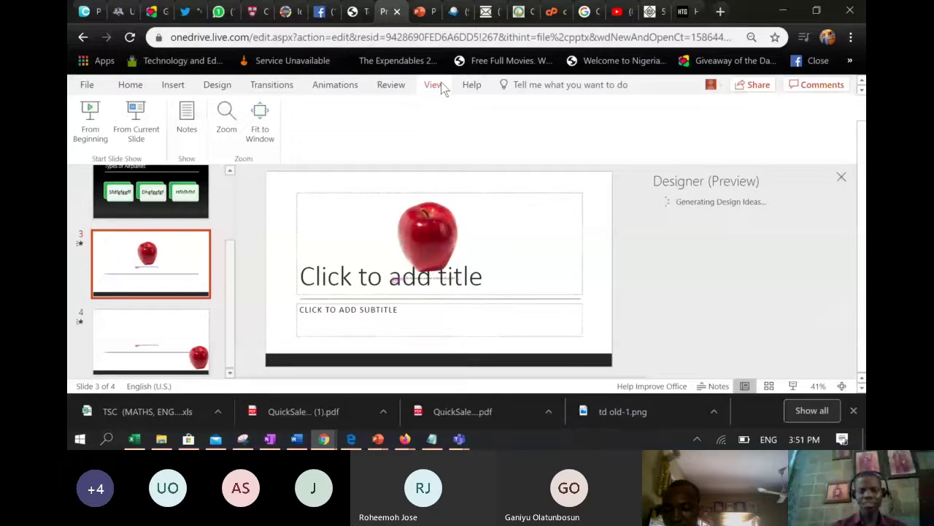
{"action": "left_click", "coordinate": [93, 130]}
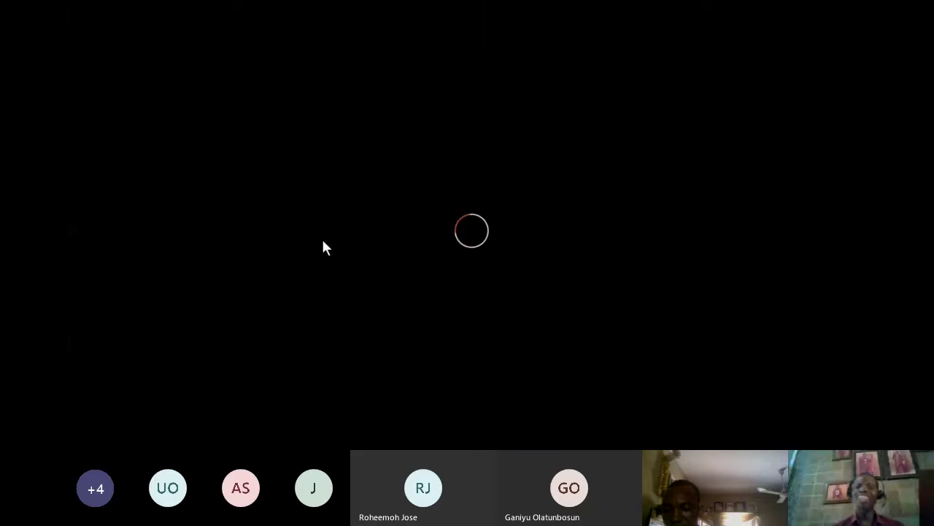
{"action": "key", "text": "Right"}
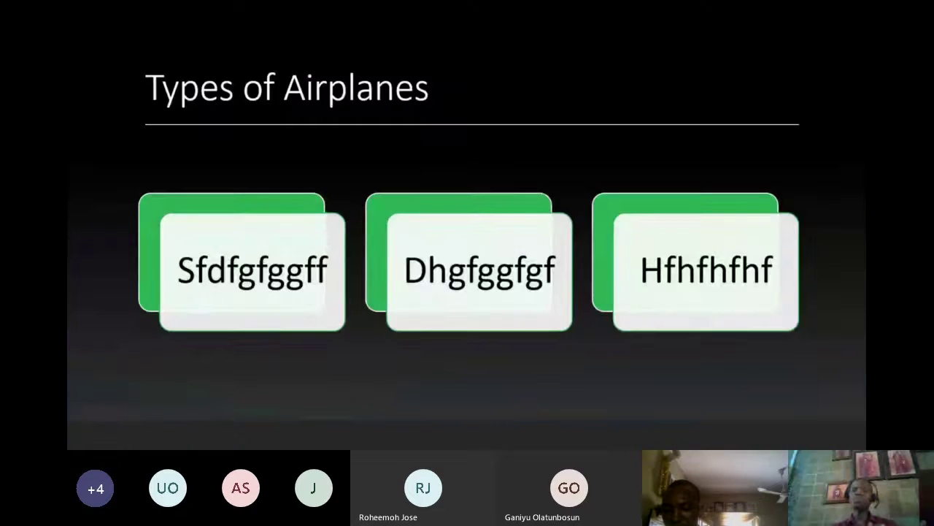
{"action": "key", "text": "Right"}
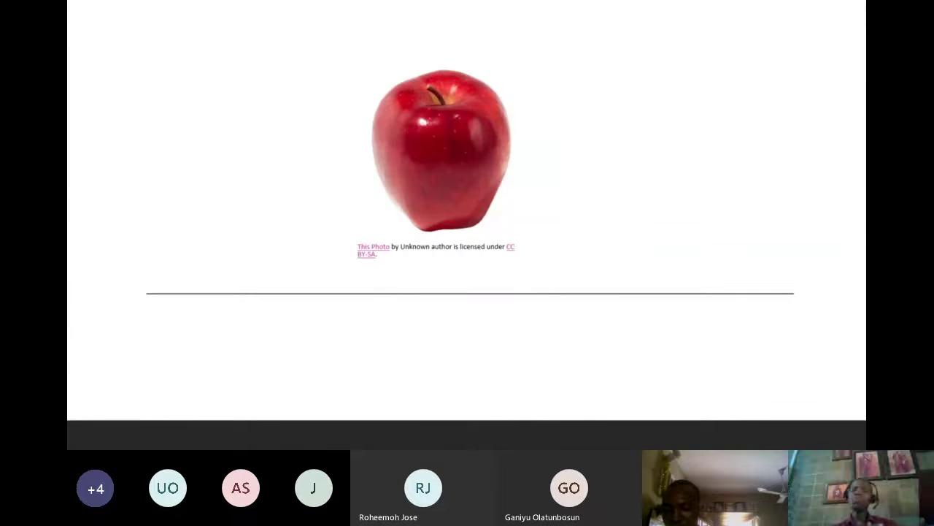
{"action": "key", "text": "Right"}
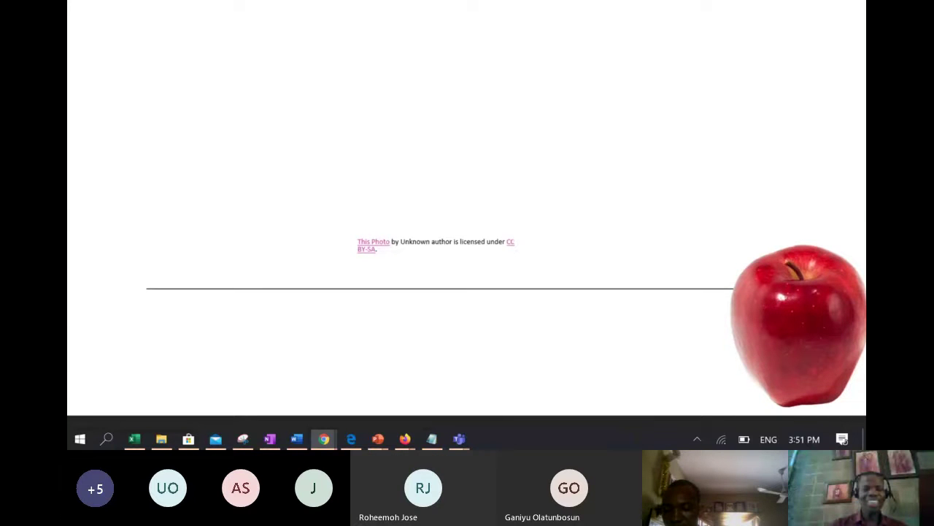
- End the slide show and move the apple picture on slide 4 to the lower-left corner of the slide
{"action": "key", "text": "Escape"}
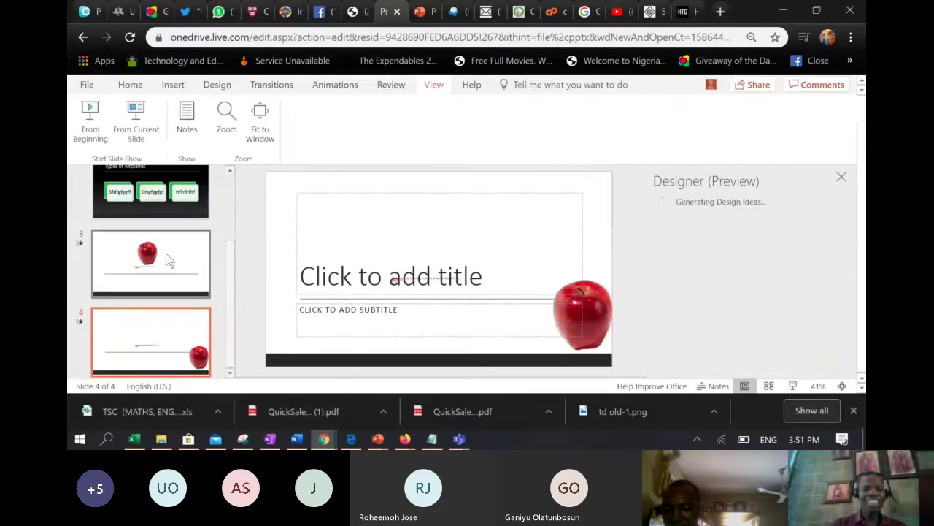
{"action": "left_click", "coordinate": [167, 260]}
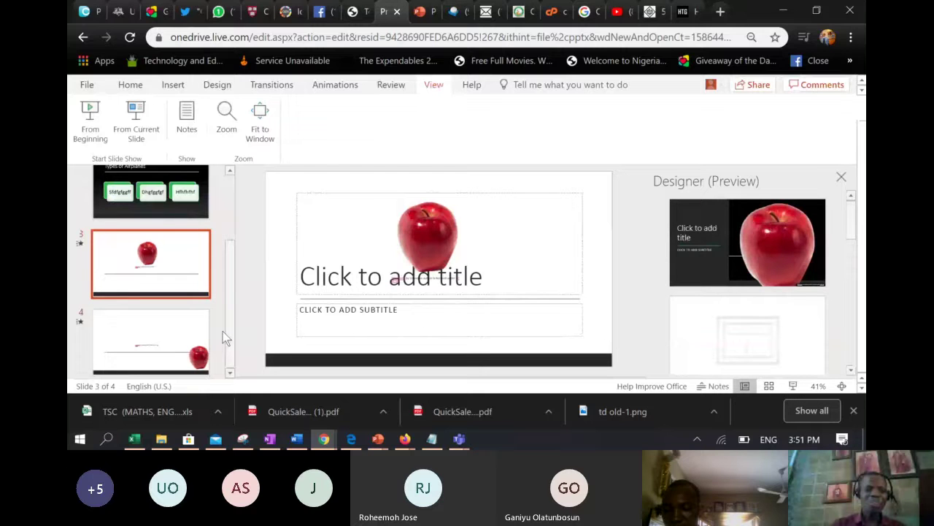
{"action": "left_click", "coordinate": [175, 341]}
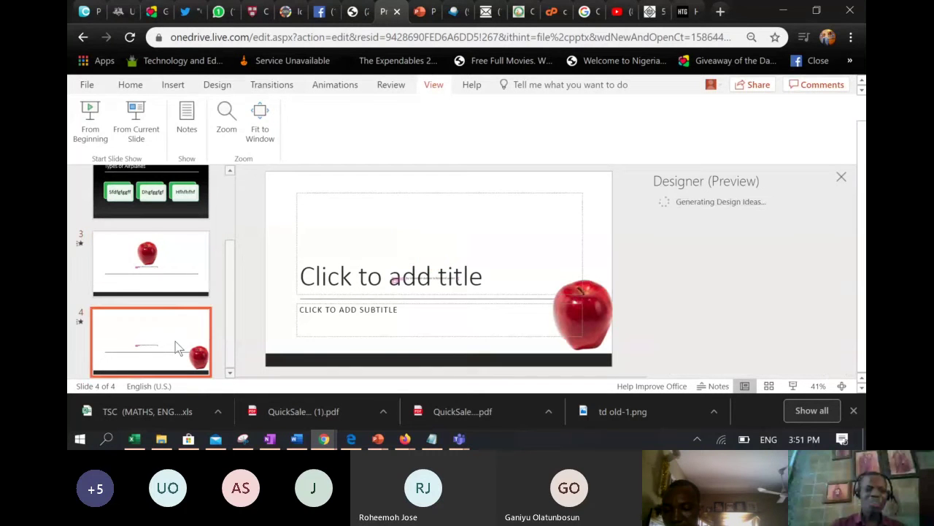
{"action": "left_click", "coordinate": [595, 305]}
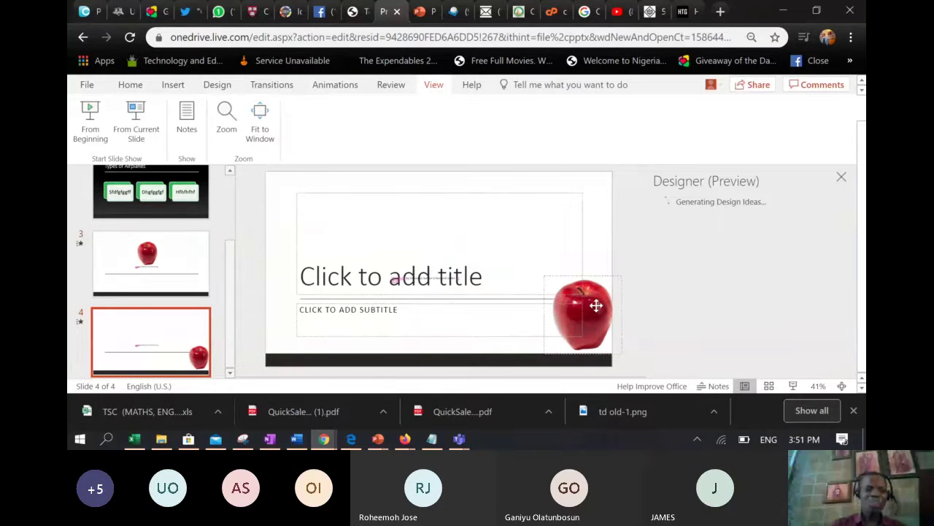
{"action": "left_click_drag", "start_coordinate": [596, 305], "coordinate": [306, 312]}
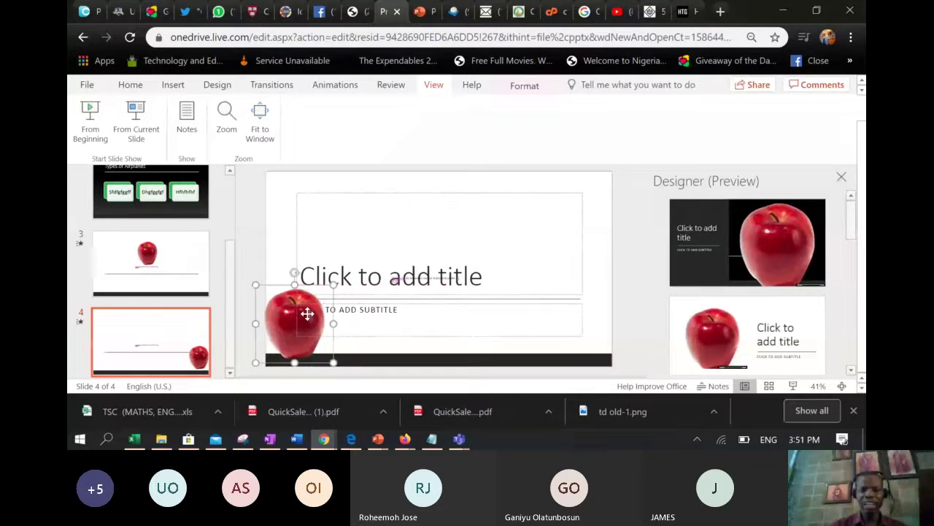
- Check the Morph transition on slide 4, and run the slide show from slide 3 through slide 4 to view it
{"action": "key", "text": "Page_Up"}
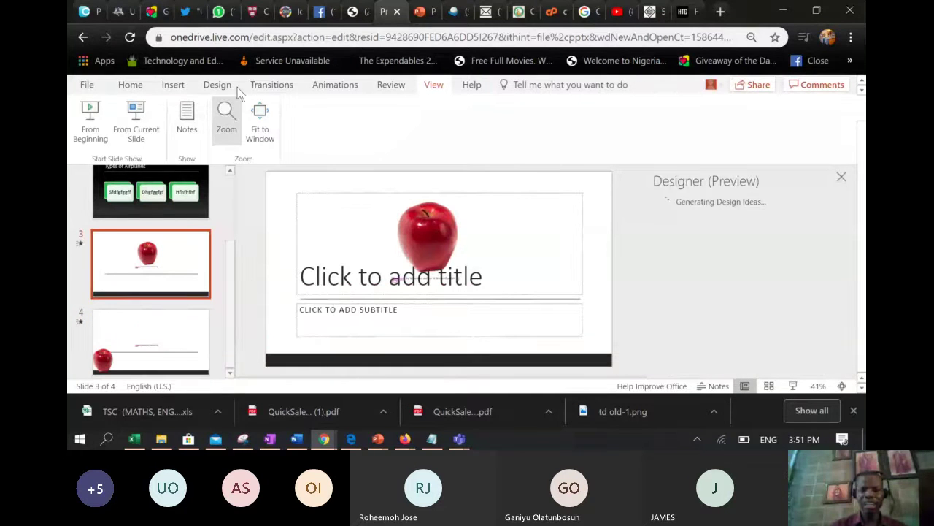
{"action": "key", "text": "Page_Down"}
{"action": "left_click", "coordinate": [270, 85]}
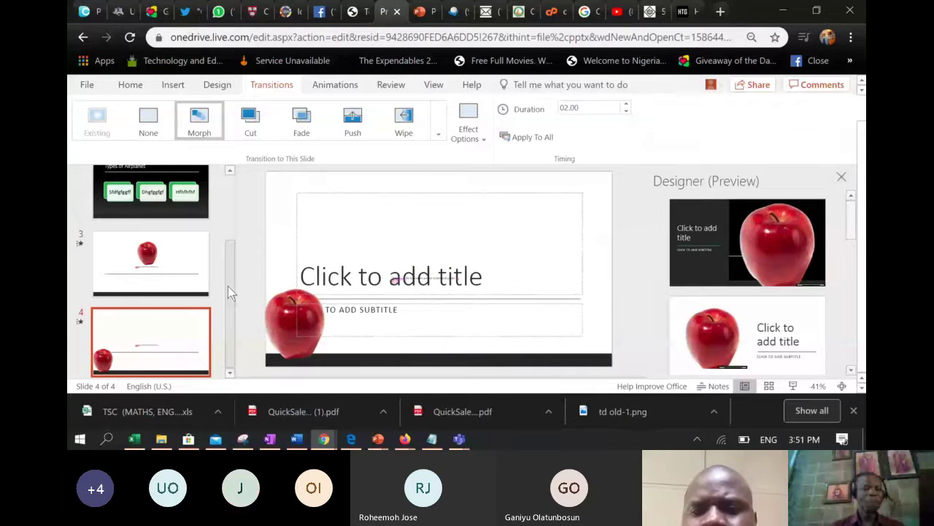
{"action": "key", "text": "Page_Up"}
{"action": "left_click", "coordinate": [434, 84]}
{"action": "left_click", "coordinate": [125, 140]}
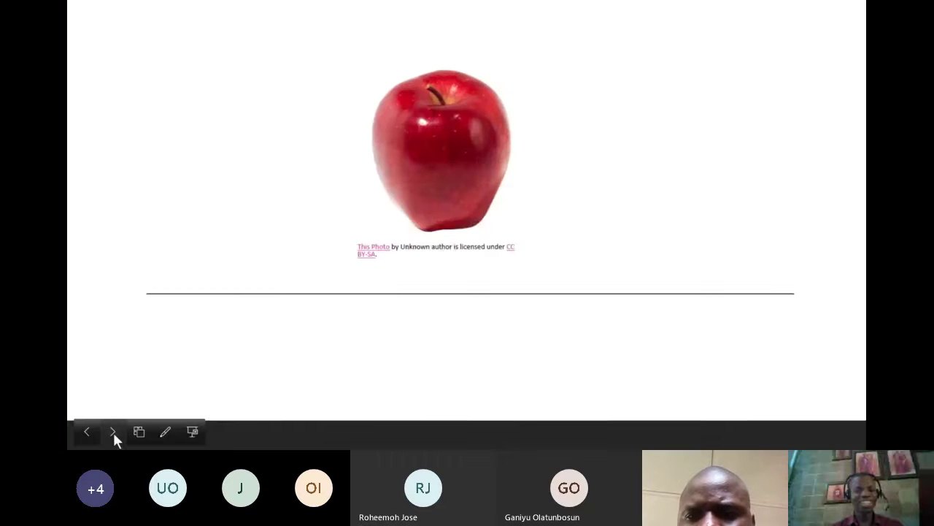
{"action": "left_click", "coordinate": [113, 432]}
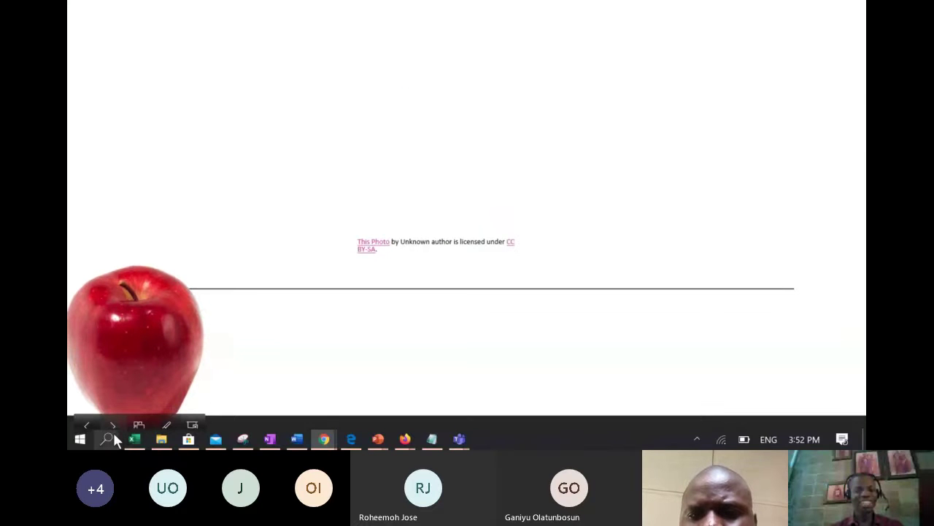
{"action": "key", "text": "Escape"}
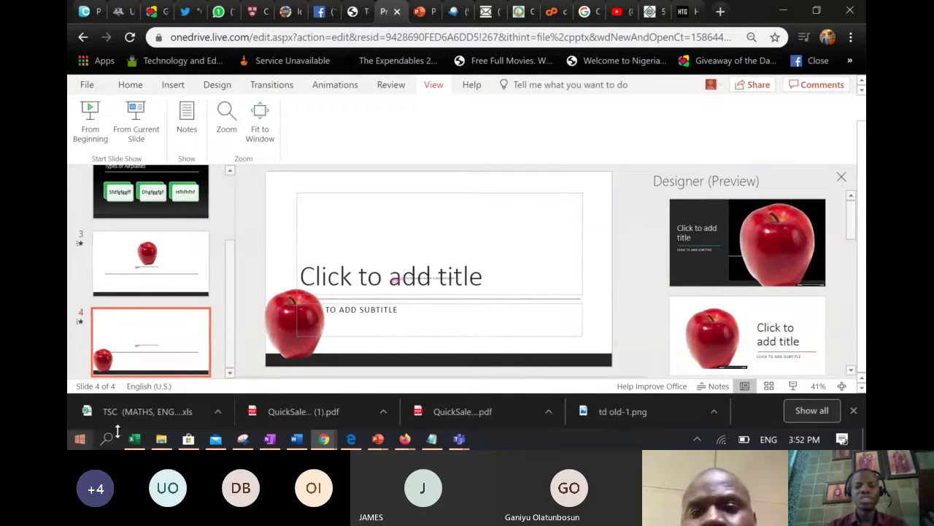
- Move slide 4's apple picture into the title area and apply the Designer layout with an enlarged apple on a black background behind the title
{"action": "left_click_drag", "start_coordinate": [309, 314], "coordinate": [400, 236]}
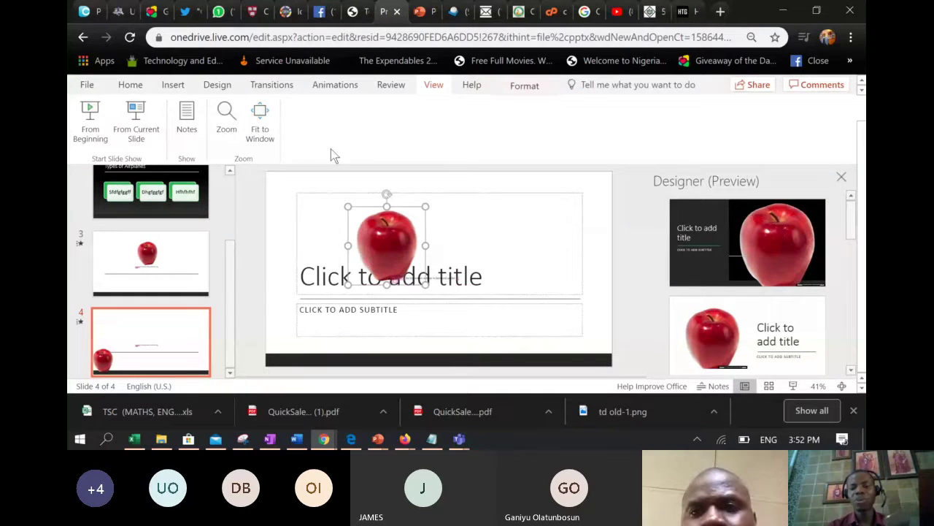
{"action": "left_click", "coordinate": [221, 87]}
{"action": "left_click", "coordinate": [175, 87]}
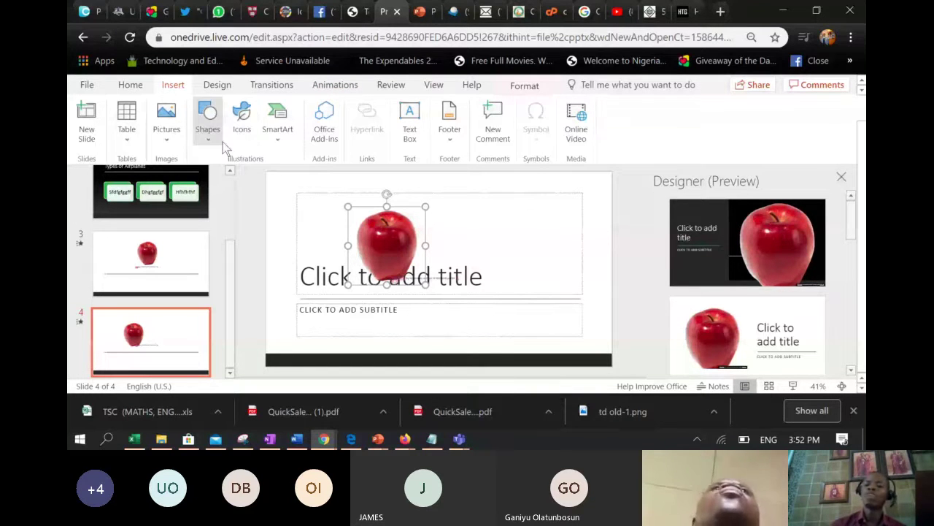
{"action": "left_click", "coordinate": [217, 85]}
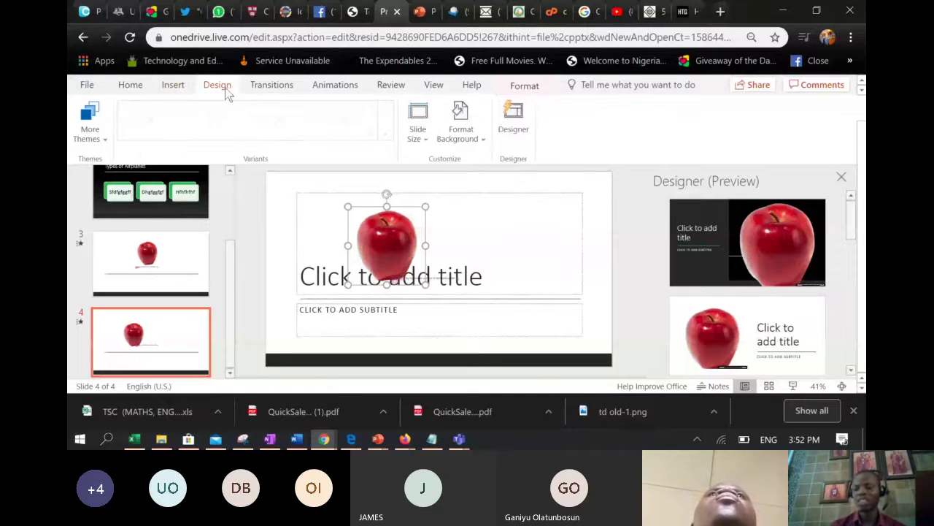
{"action": "scroll", "coordinate": [849, 232], "scroll_direction": "down", "scroll_amount": 2}
{"action": "scroll", "coordinate": [851, 241], "scroll_direction": "down", "scroll_amount": 1}
{"action": "scroll", "coordinate": [851, 246], "scroll_direction": "up", "scroll_amount": 3}
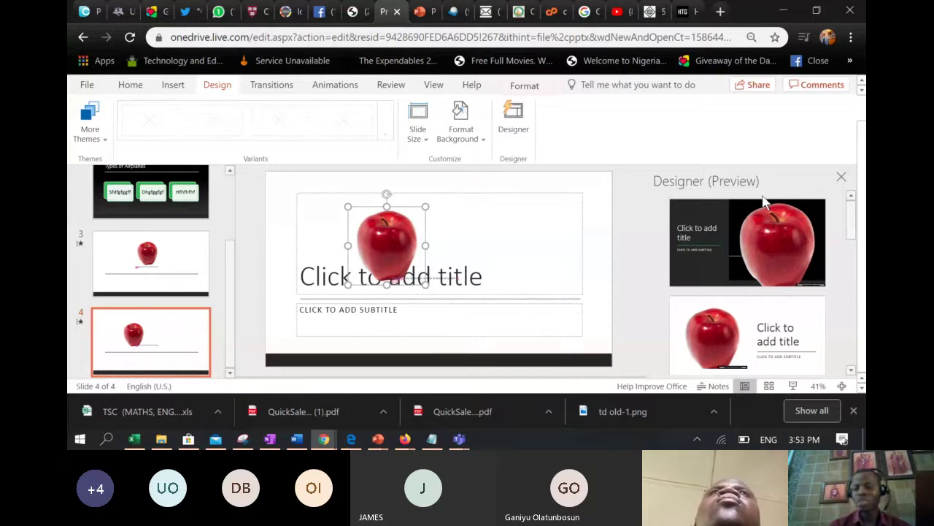
{"action": "scroll", "coordinate": [764, 203], "scroll_direction": "down", "scroll_amount": 3}
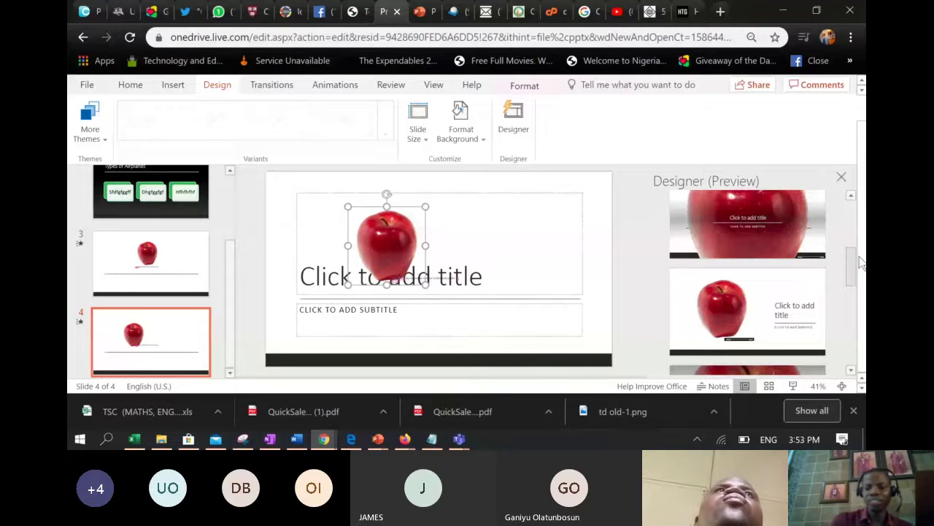
{"action": "left_click_drag", "start_coordinate": [853, 262], "coordinate": [846, 293]}
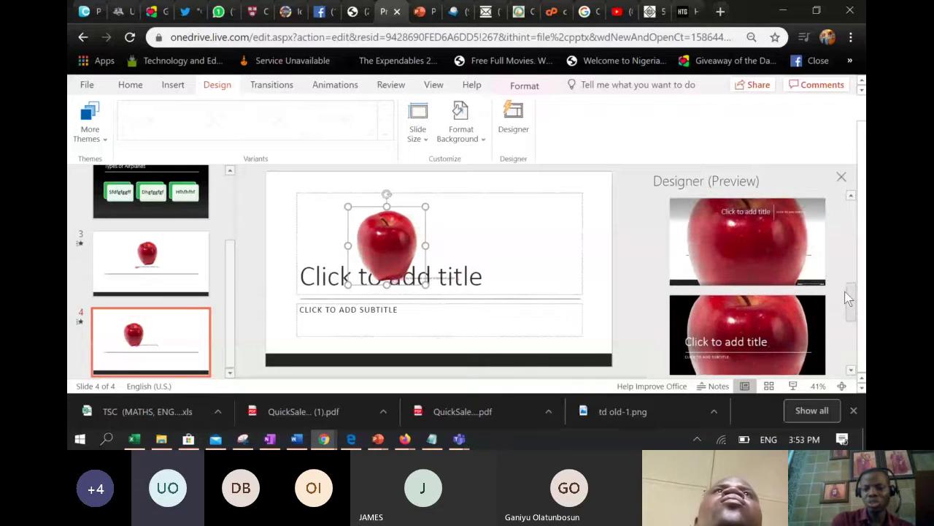
{"action": "left_click", "coordinate": [745, 337]}
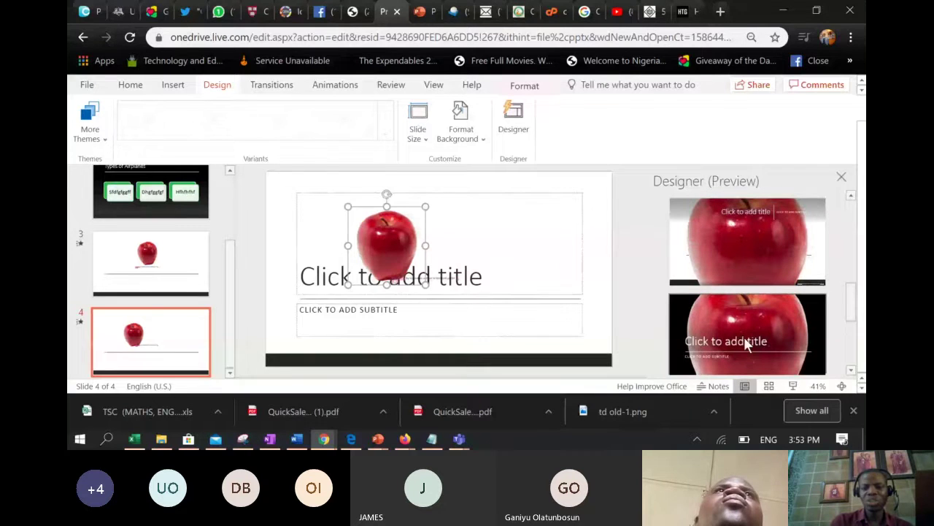
{"action": "left_click", "coordinate": [598, 269]}
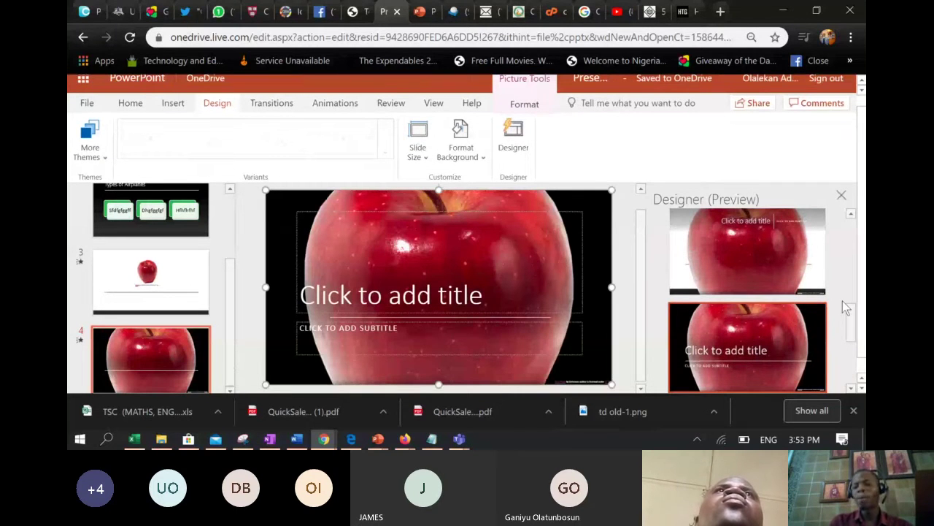
{"action": "left_click_drag", "start_coordinate": [849, 327], "coordinate": [851, 355]}
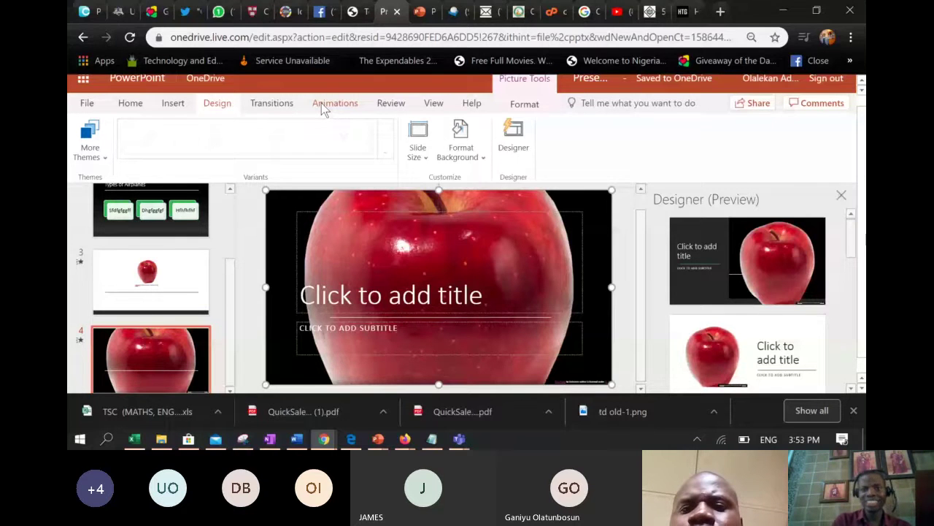
- Switch to the desktop PowerPoint presentation and examine its account details and its design, insert, slide show and review features
{"action": "key", "text": "alt+Tab"}
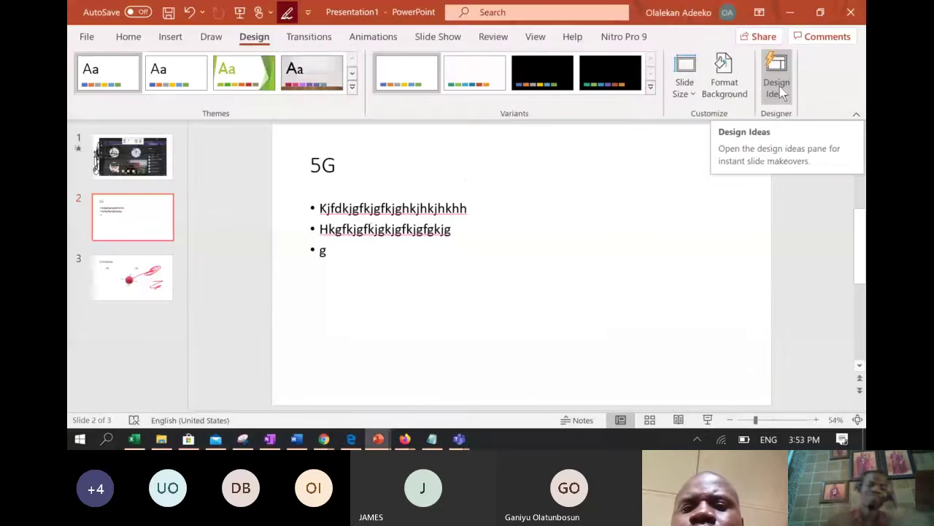
{"action": "left_click", "coordinate": [727, 14]}
{"action": "left_click", "coordinate": [766, 174]}
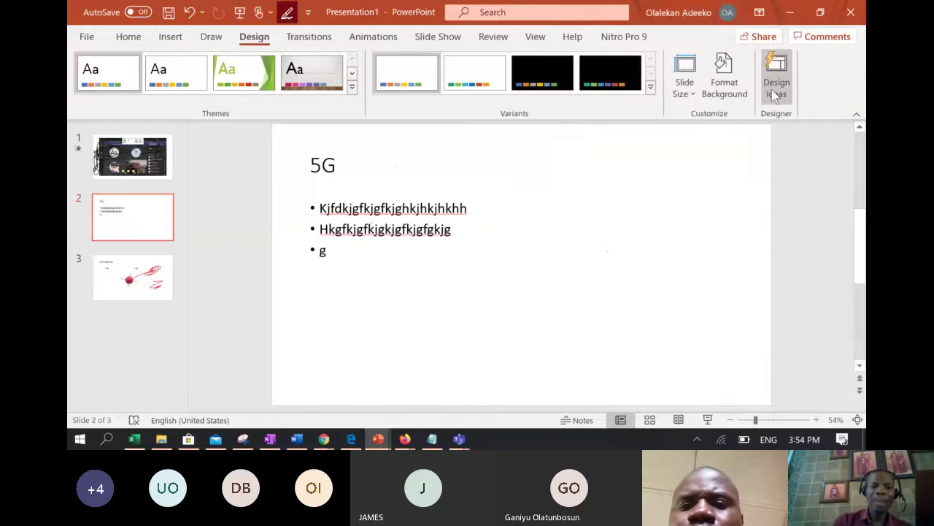
{"action": "left_click", "coordinate": [142, 41]}
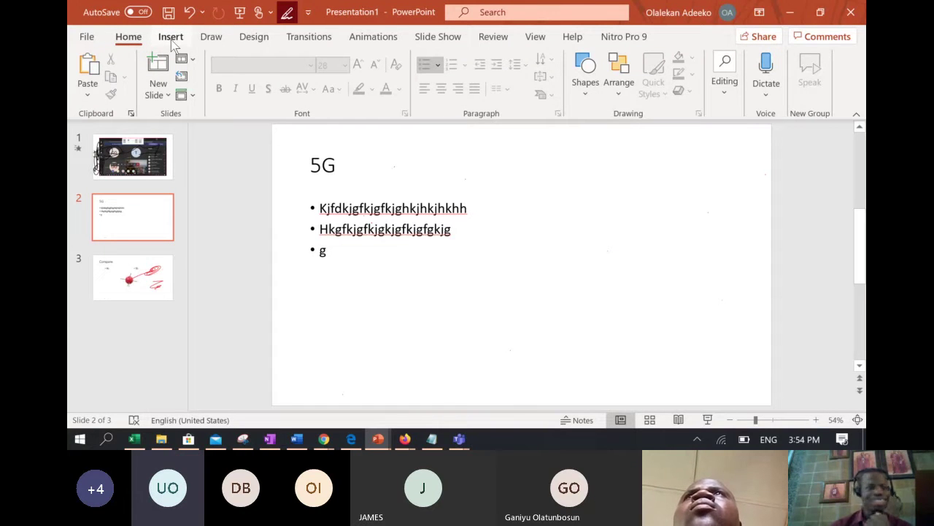
{"action": "left_click", "coordinate": [172, 41]}
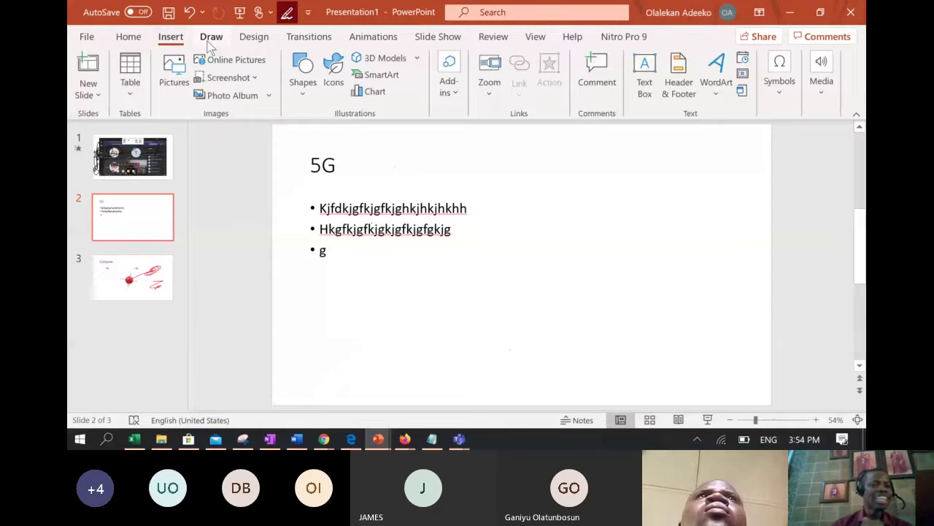
{"action": "left_click", "coordinate": [261, 44]}
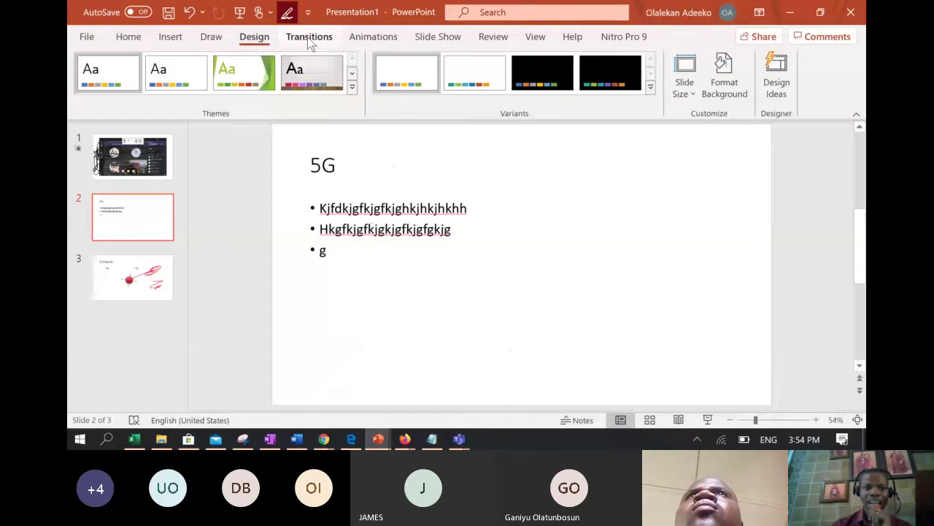
{"action": "left_click", "coordinate": [373, 36]}
{"action": "left_click", "coordinate": [438, 36]}
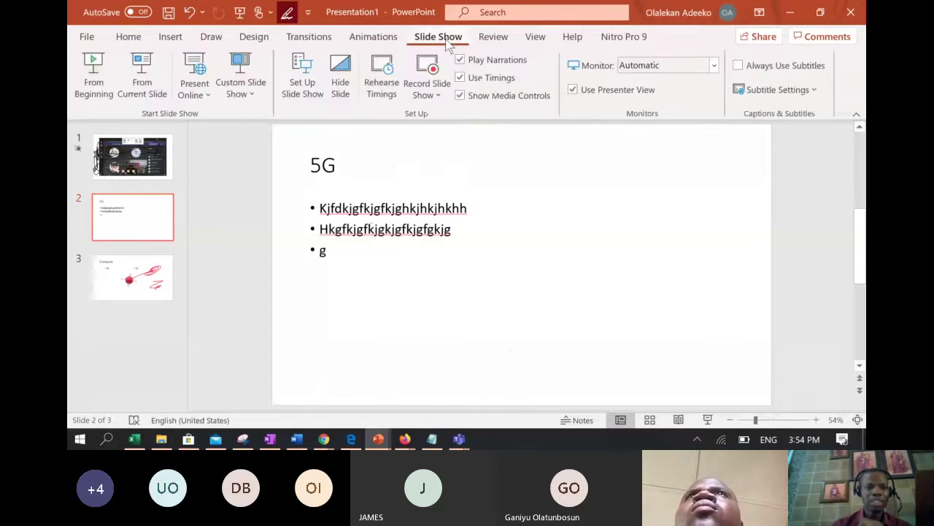
{"action": "left_click", "coordinate": [493, 38]}
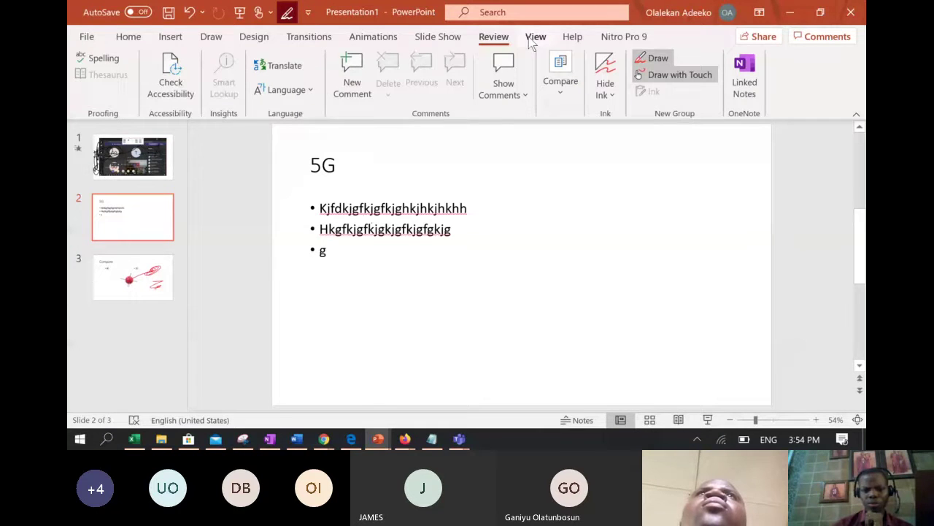
{"action": "left_click", "coordinate": [170, 38]}
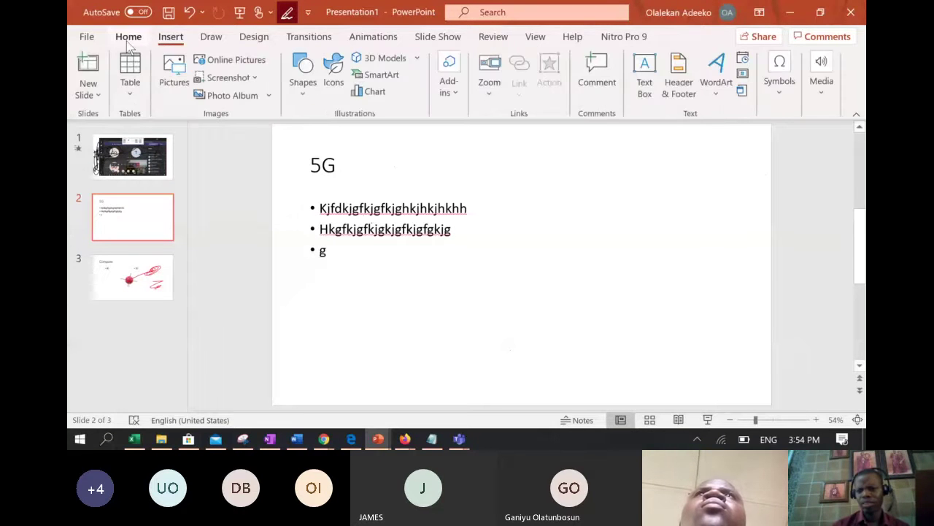
{"action": "left_click", "coordinate": [127, 40]}
- Switch to the Microsoft Teams meeting and read the participants' questions in the meeting chat
{"action": "mouse_move", "coordinate": [458, 440]}
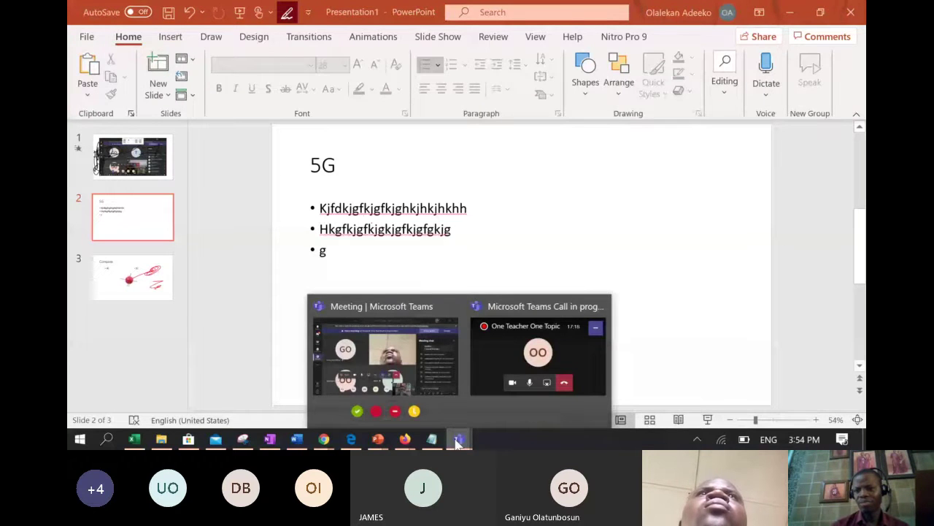
{"action": "left_click", "coordinate": [385, 350]}
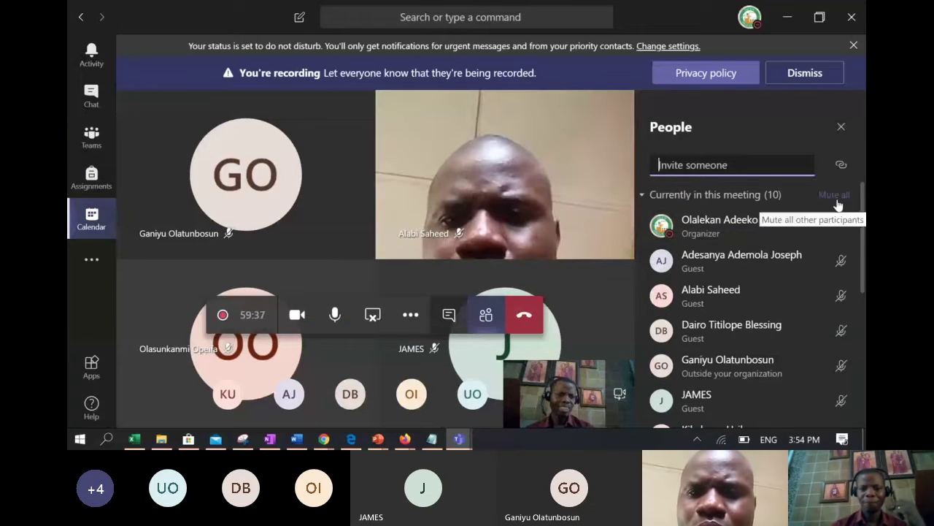
{"action": "left_click", "coordinate": [460, 314]}
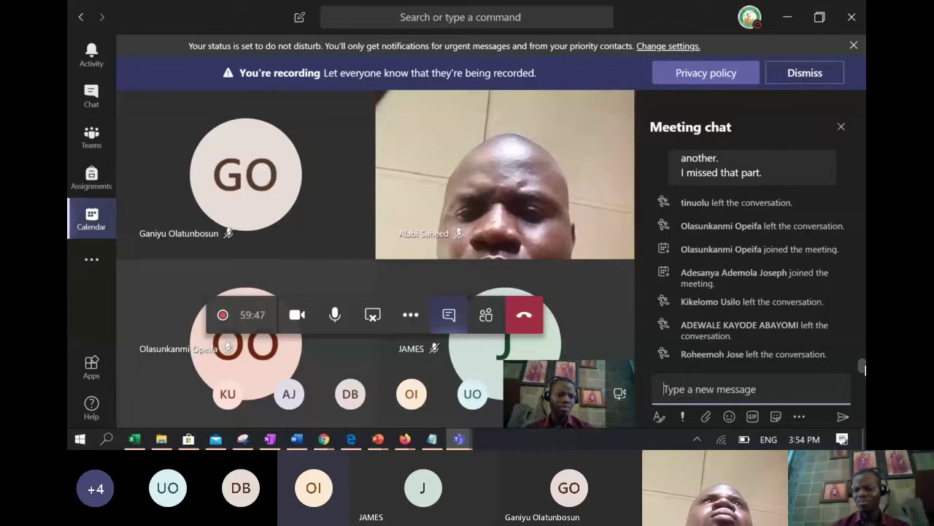
{"action": "left_click_drag", "start_coordinate": [863, 368], "coordinate": [863, 349]}
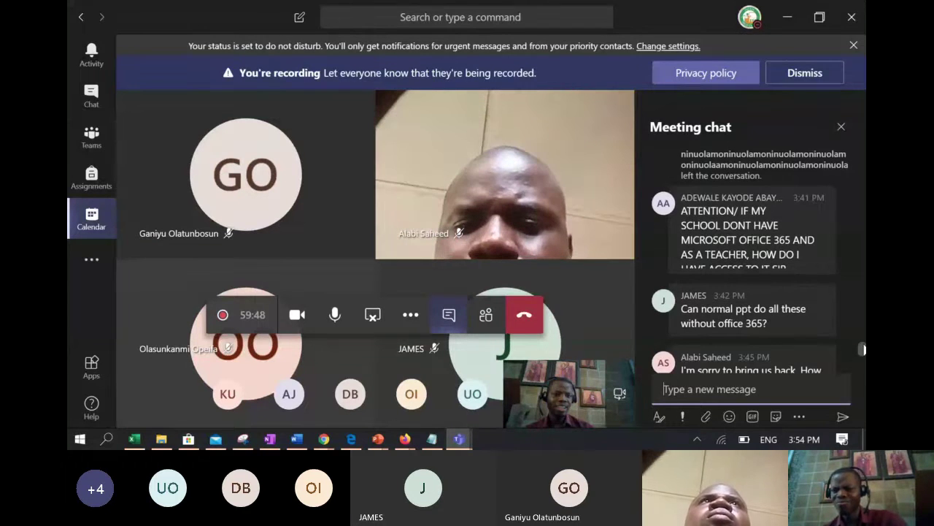
{"action": "scroll", "coordinate": [863, 350], "scroll_direction": "up", "scroll_amount": 1}
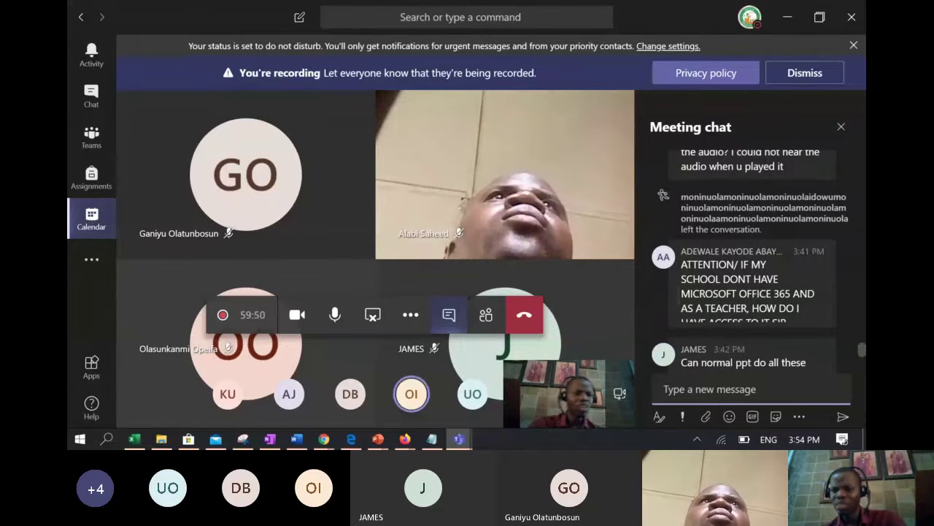
{"action": "scroll", "coordinate": [862, 350], "scroll_direction": "down", "scroll_amount": 5}
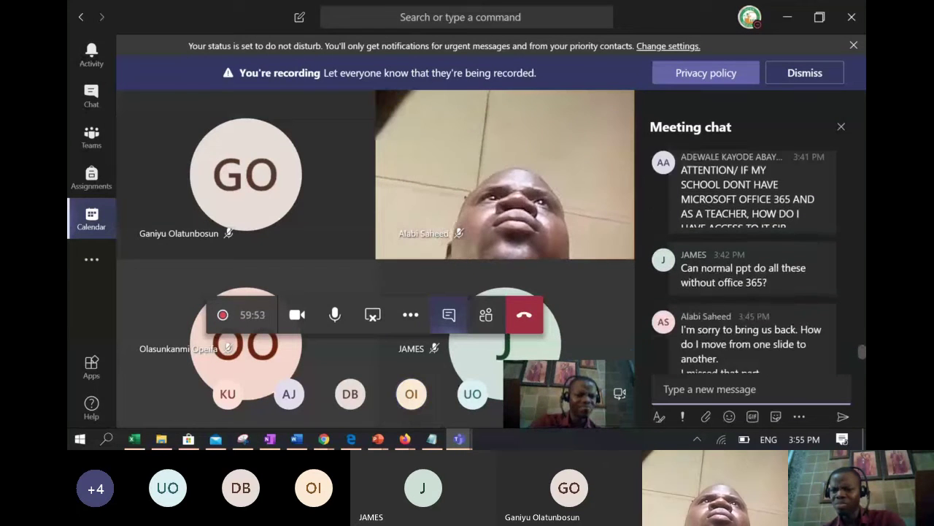
{"action": "scroll", "coordinate": [862, 353], "scroll_direction": "down", "scroll_amount": 2}
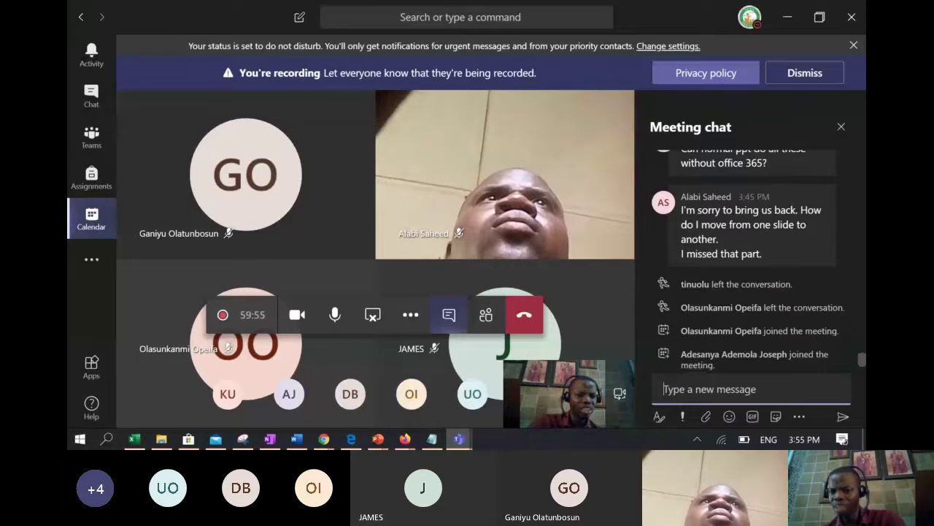
{"action": "scroll", "coordinate": [862, 354], "scroll_direction": "down", "scroll_amount": 1}
{"action": "scroll", "coordinate": [862, 353], "scroll_direction": "up", "scroll_amount": 3}
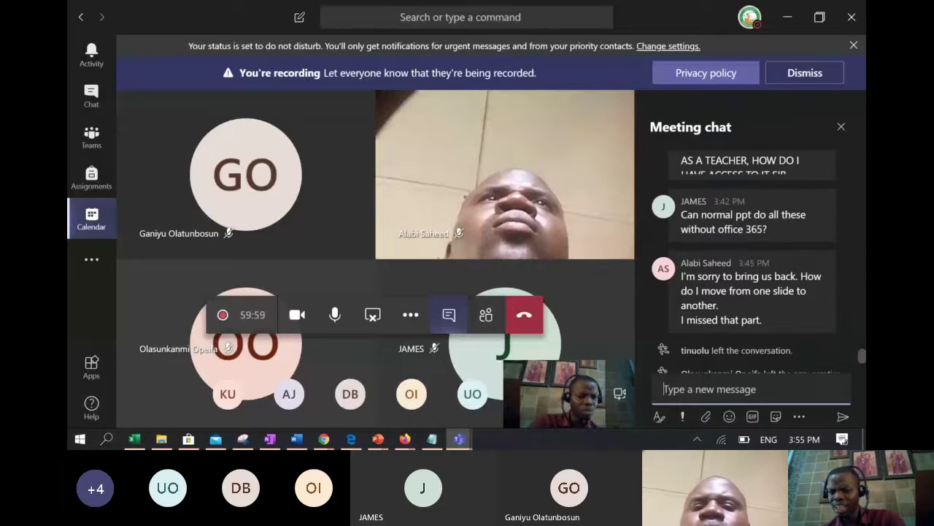